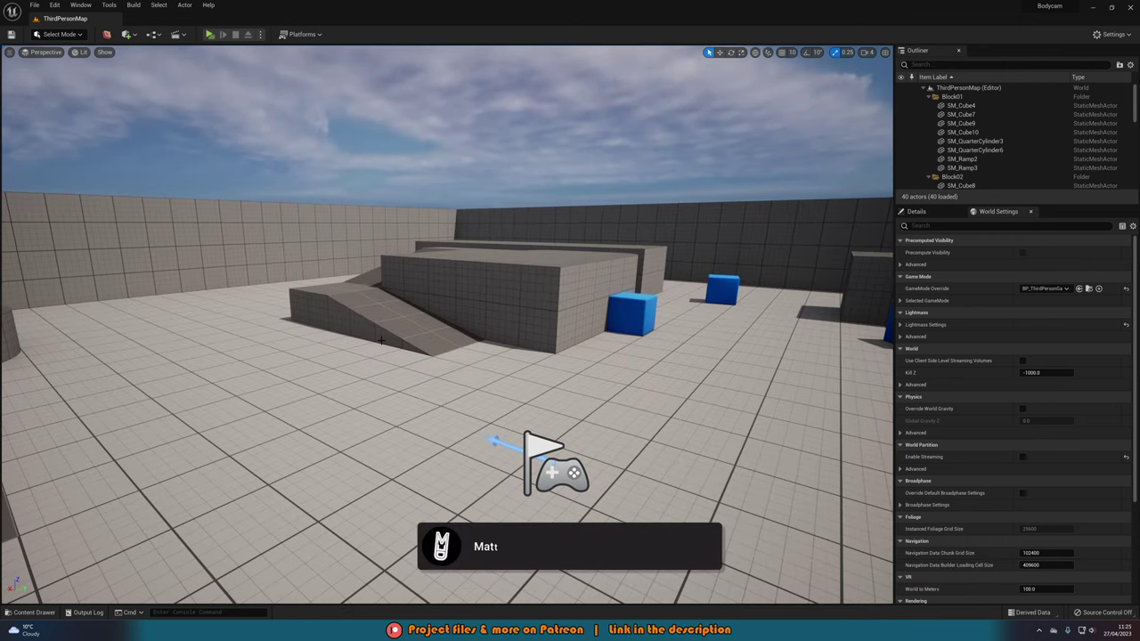
# - Create a material named PP_FishEye in the Content folder and open it in the material editor
pyautogui.hotkey('ctrl', 'space')
pyautogui.click(184, 405)
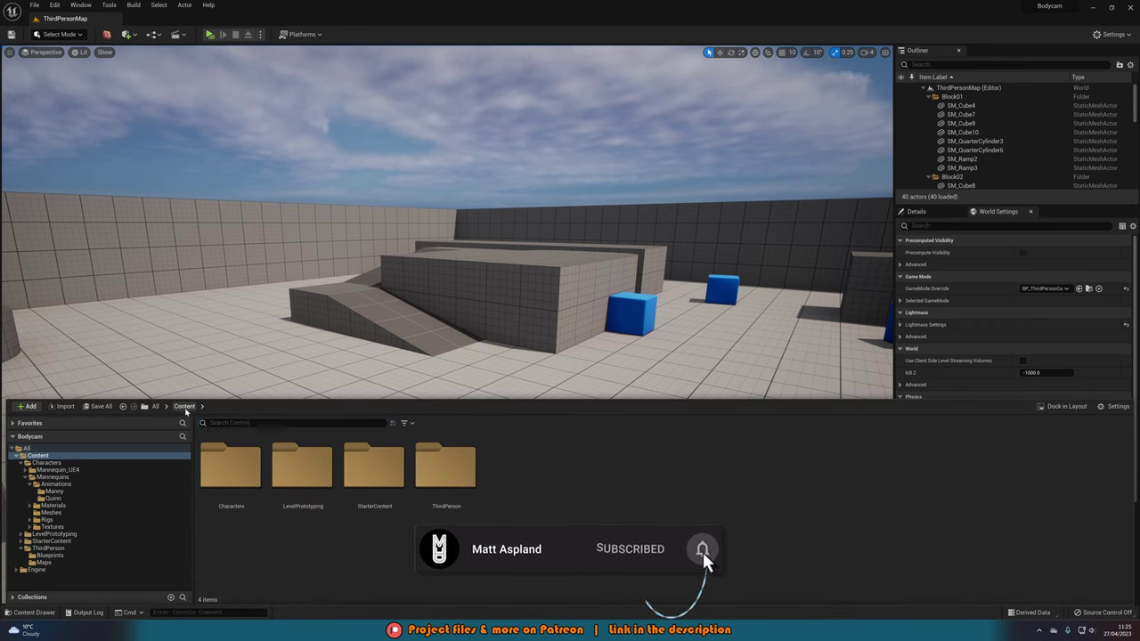
pyautogui.rightClick(519, 475)
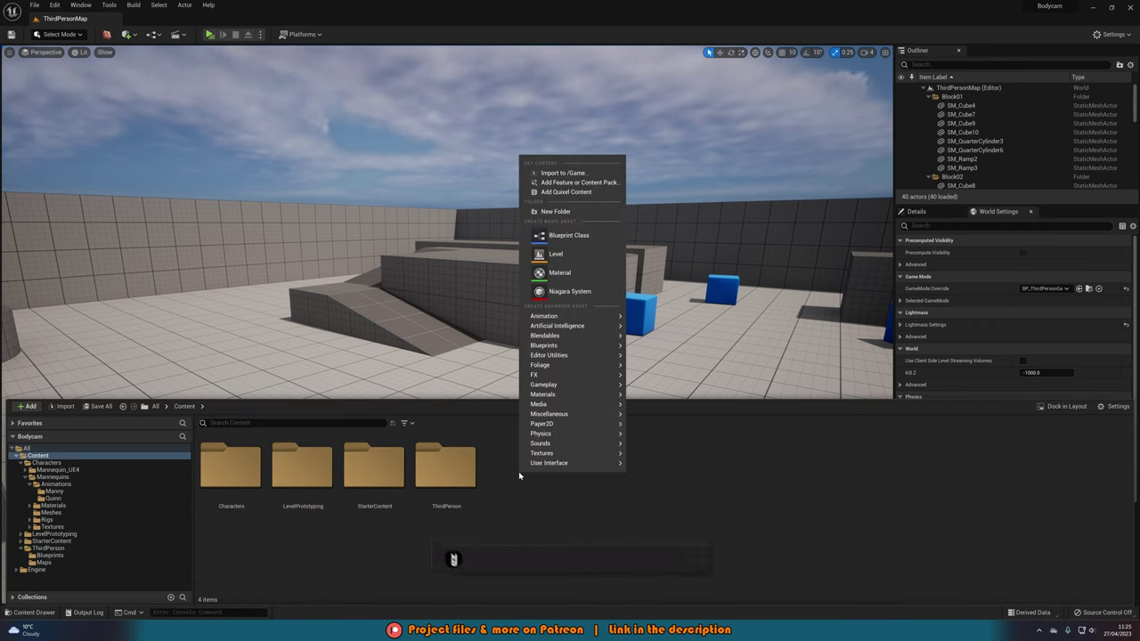
pyautogui.click(585, 274)
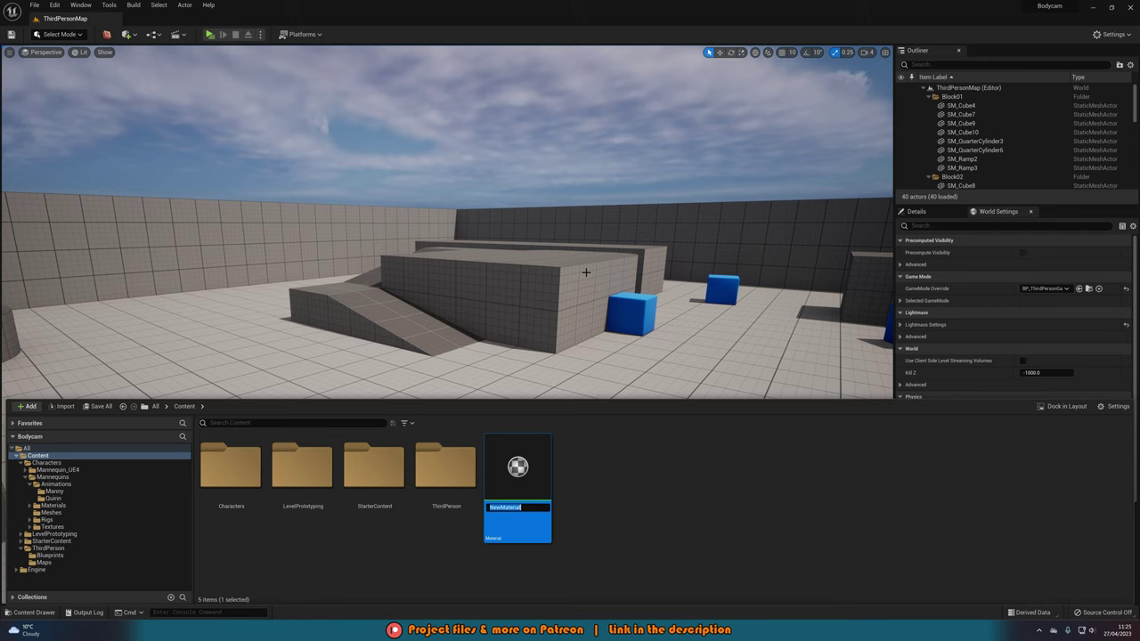
pyautogui.write('M')
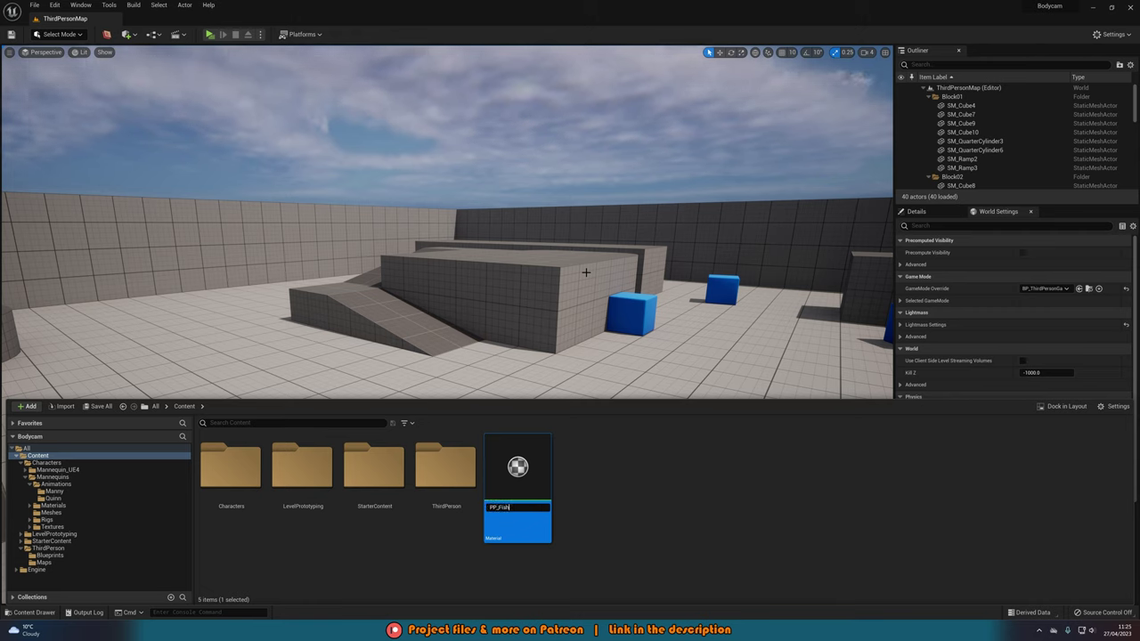
pyautogui.write('Eye')
pyautogui.press('Return')
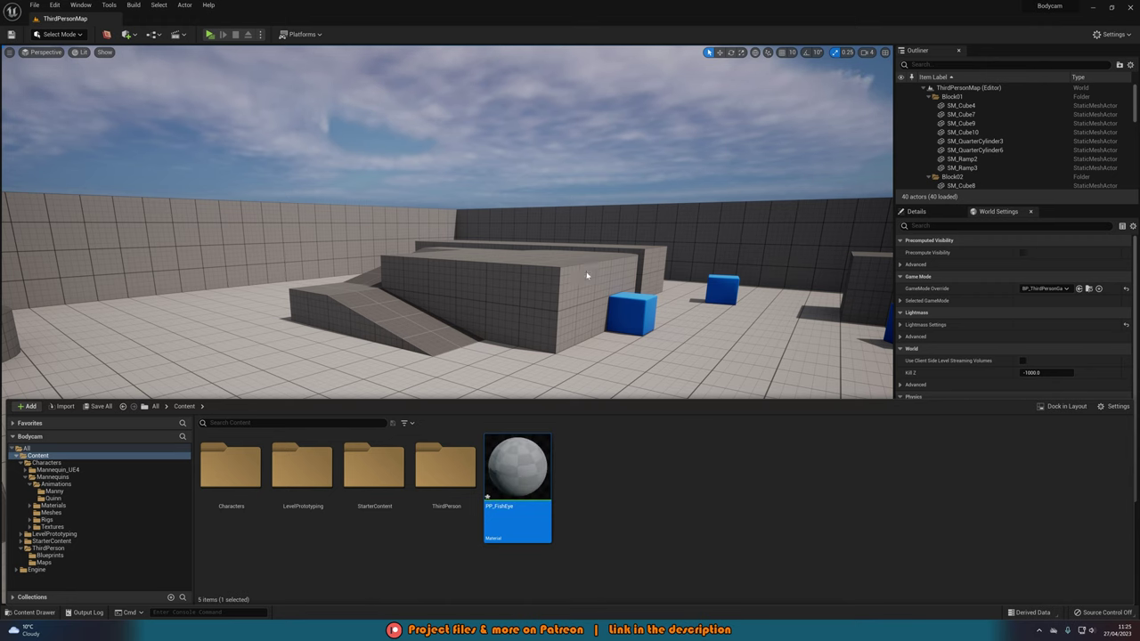
pyautogui.press('Return')
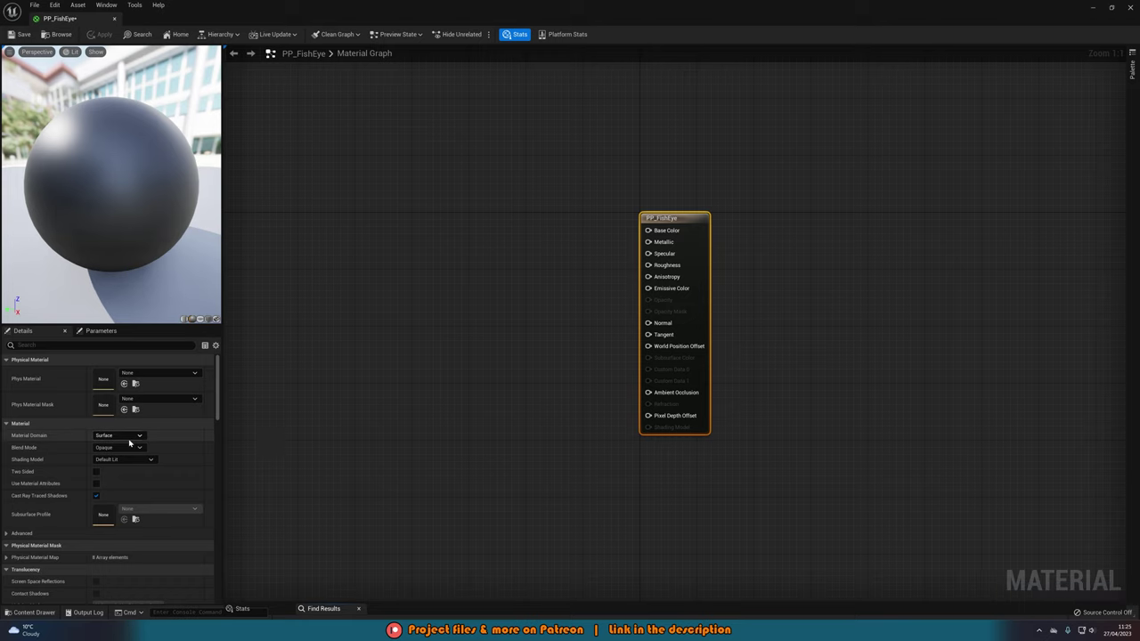
# - Change PP_FishEye's Material Domain from Surface to Post Process
pyautogui.click(126, 437)
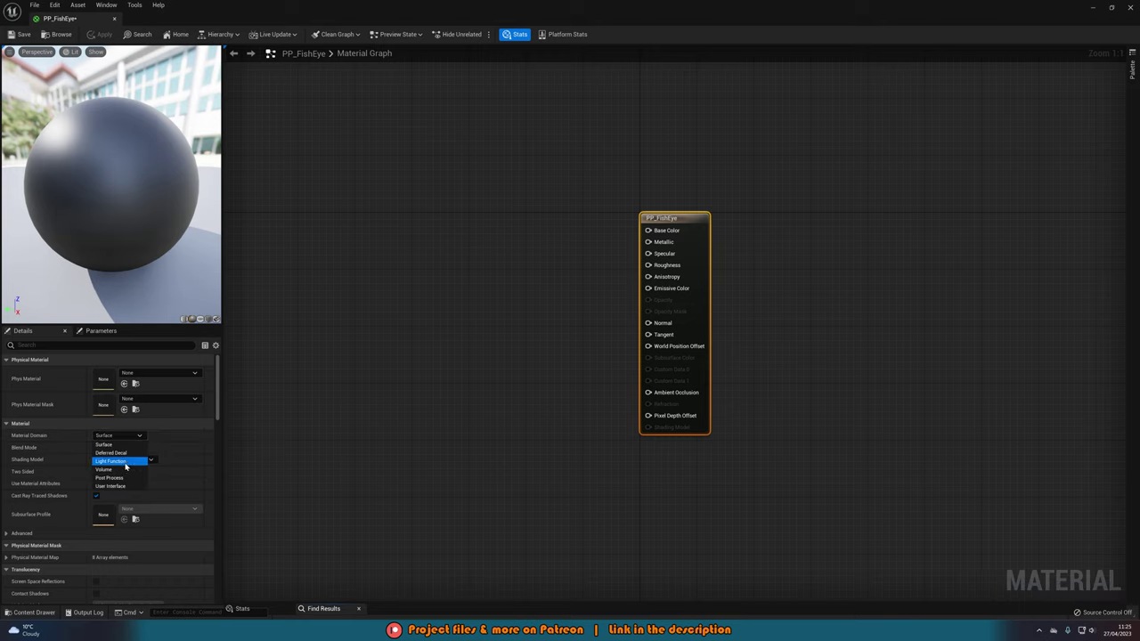
pyautogui.click(125, 472)
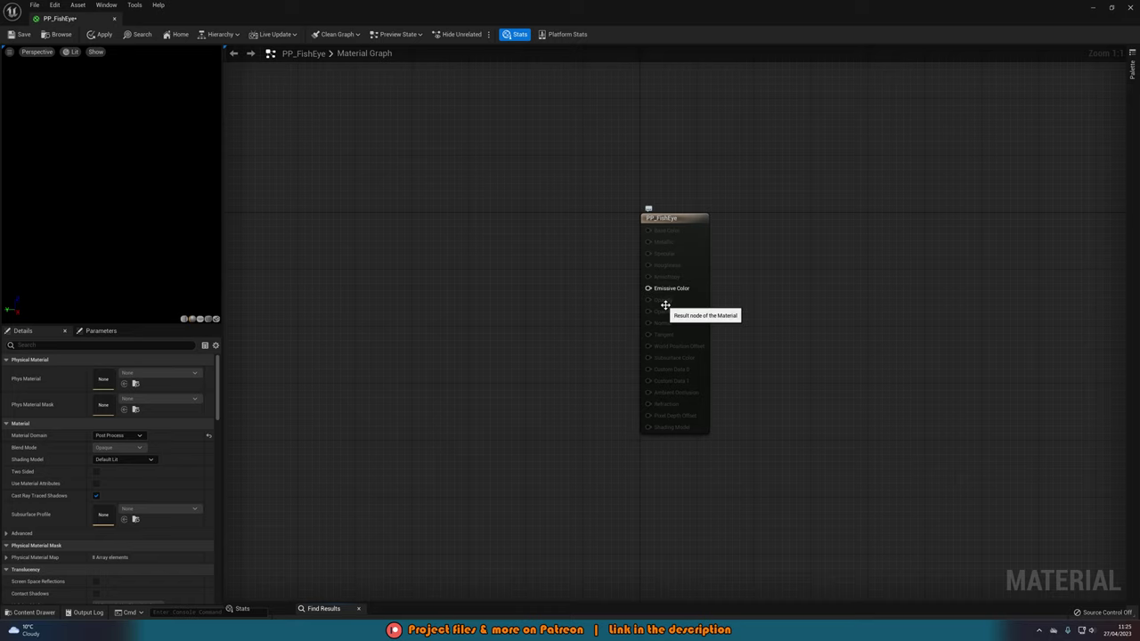
pyautogui.scroll(-2, 584, 315)
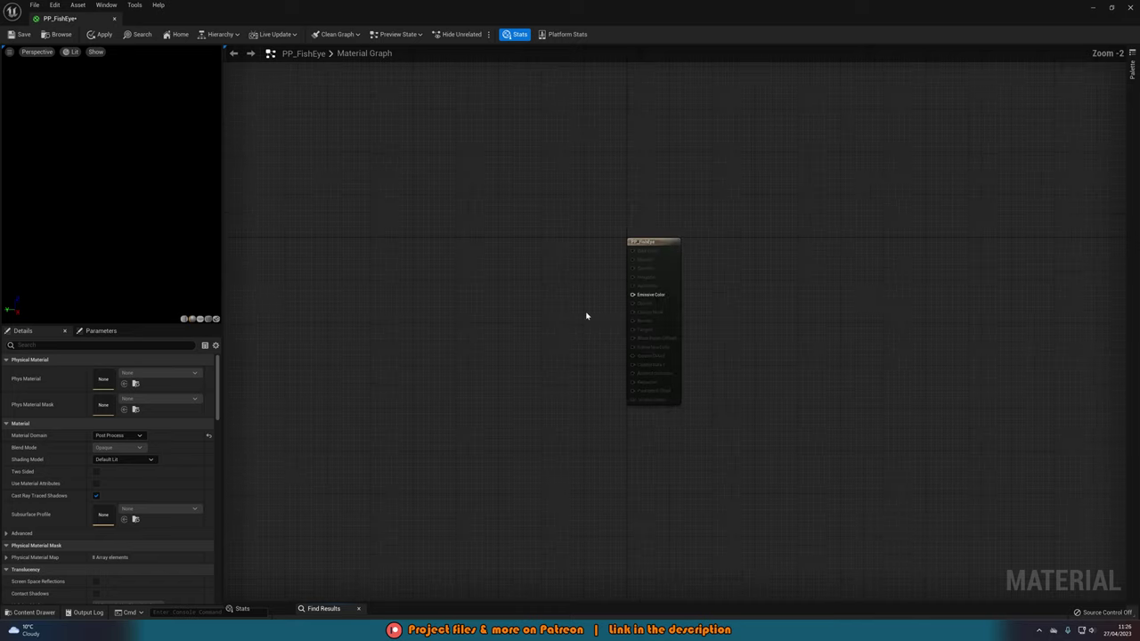
# - Add a ScreenPosition node and feed its ViewportUV into a Component Mask (R G)
pyautogui.moveTo(401, 321); pyautogui.dragTo(688, 301, button='right')
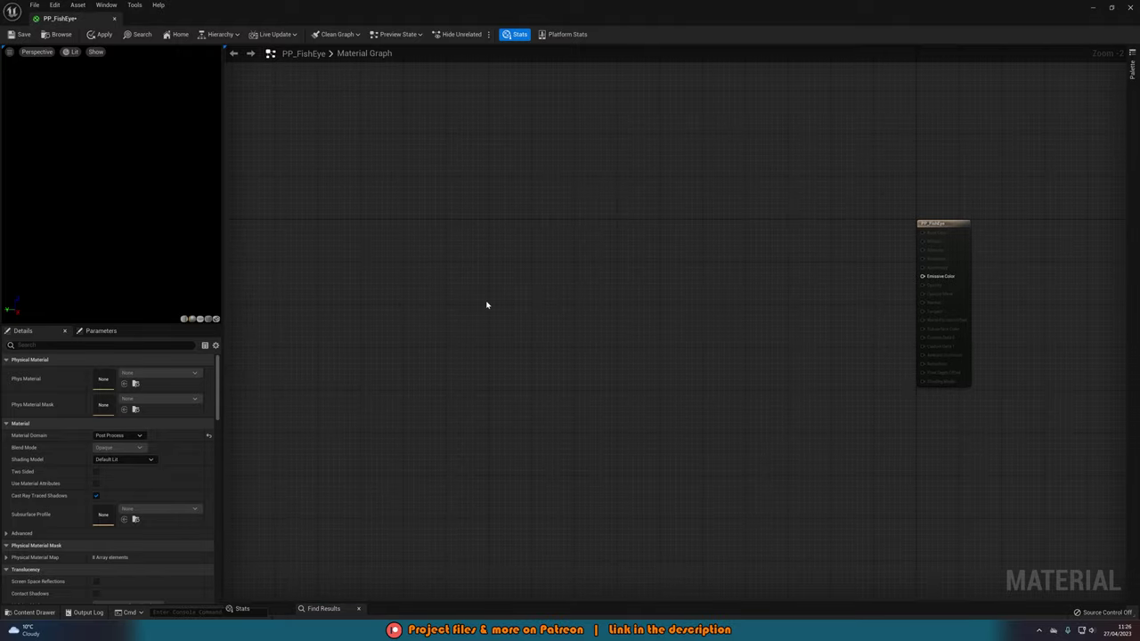
pyautogui.rightClick(325, 300)
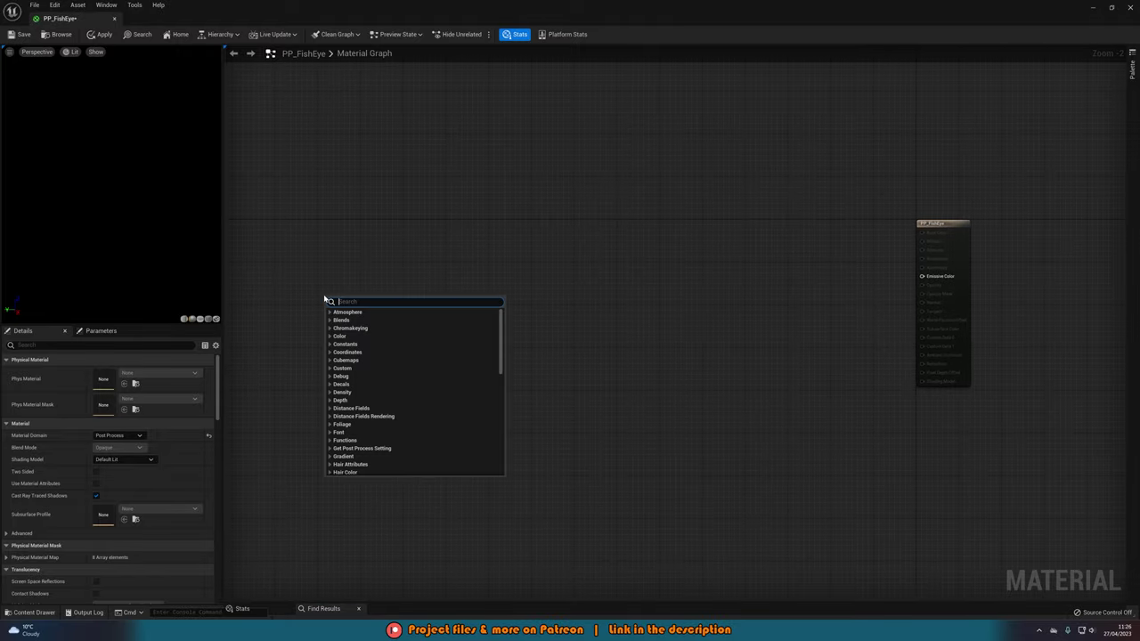
pyautogui.write('scree')
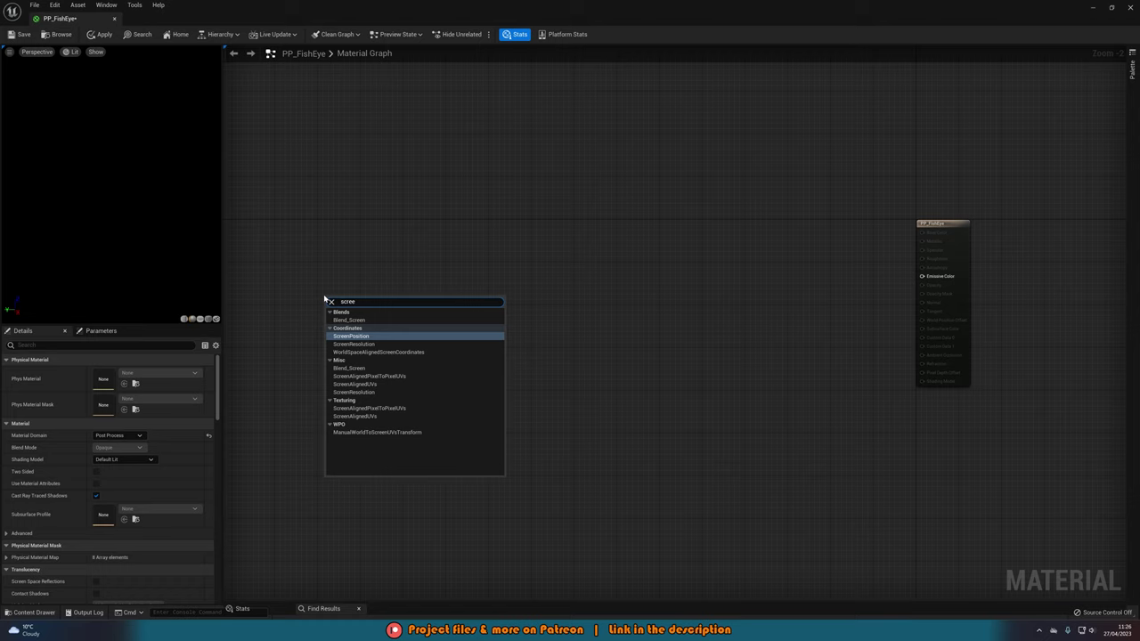
pyautogui.press('Return')
pyautogui.scroll(3, 325, 300)
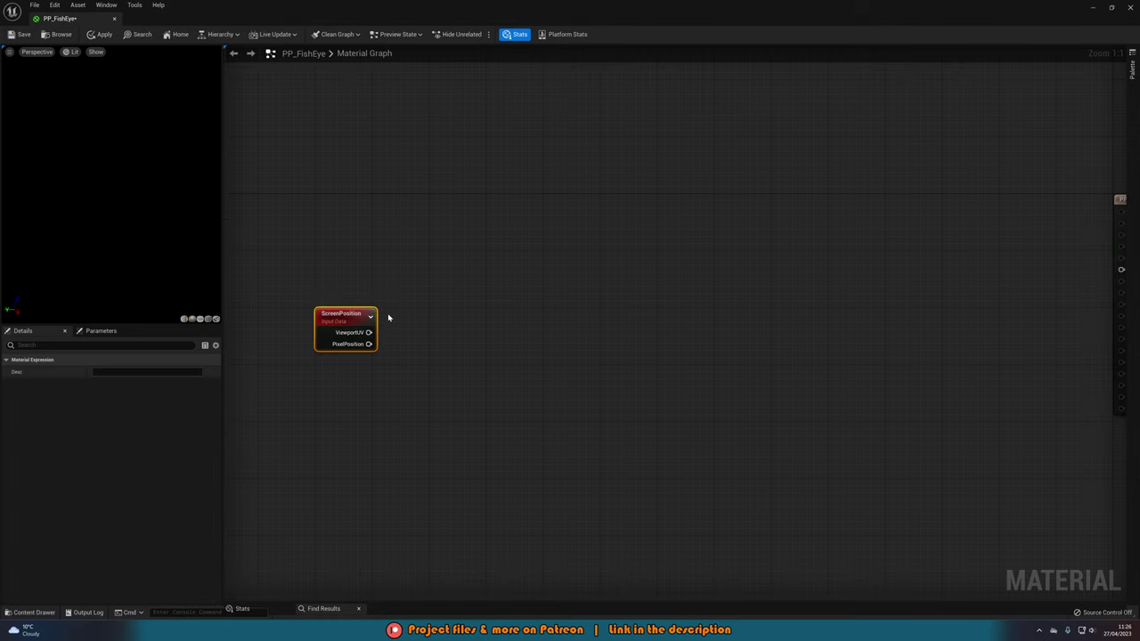
pyautogui.moveTo(368, 332); pyautogui.dragTo(415, 338)
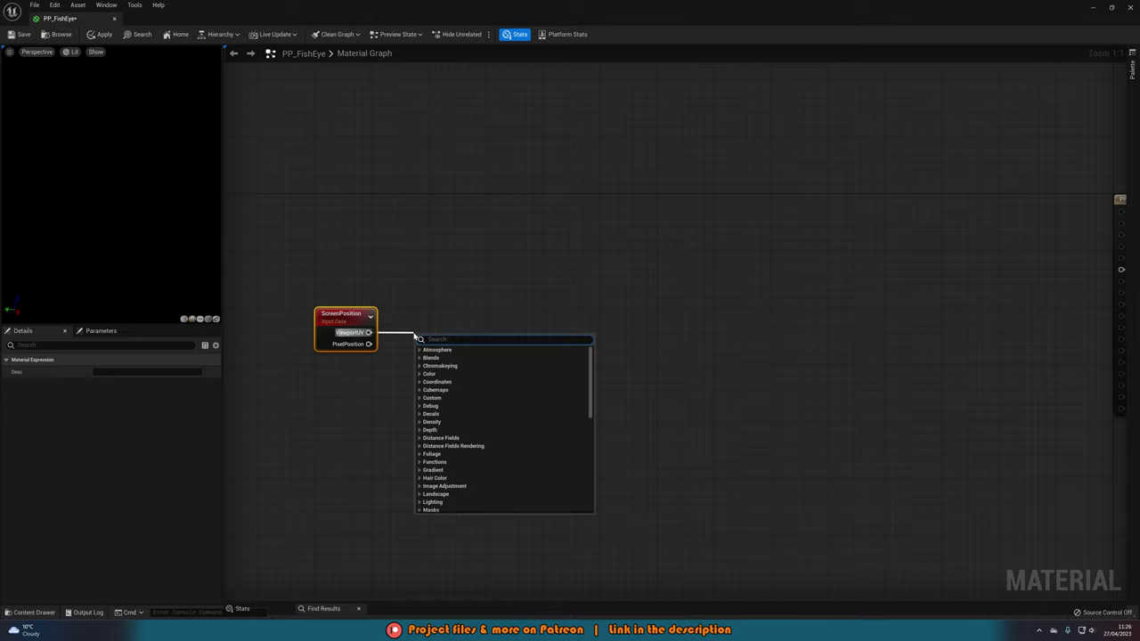
pyautogui.write('mask')
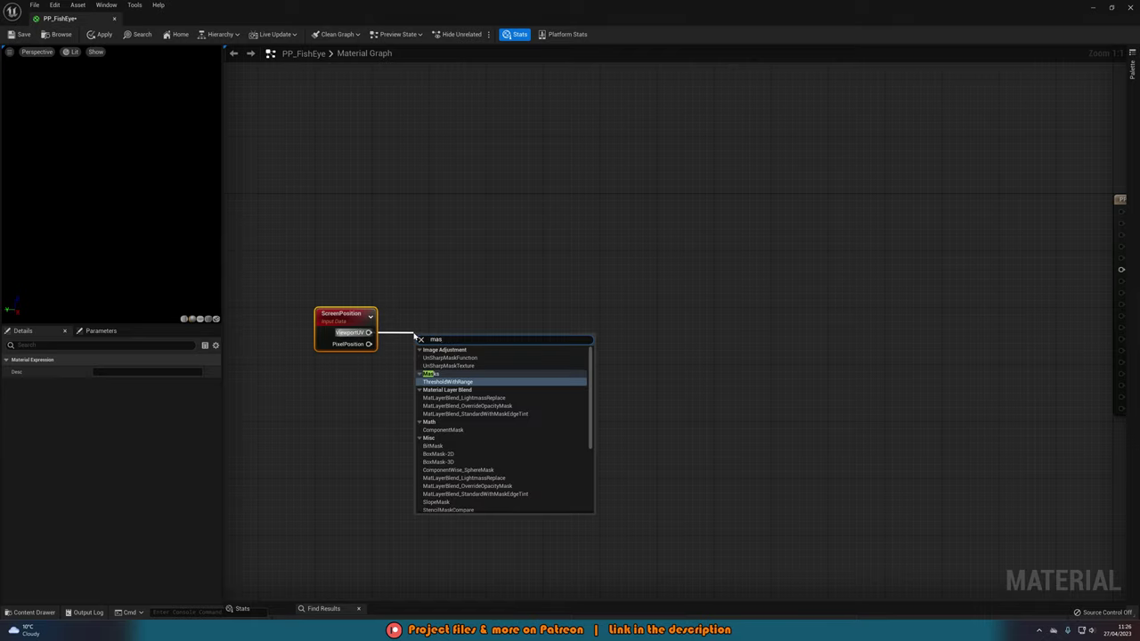
pyautogui.click(446, 422)
pyautogui.moveTo(437, 334); pyautogui.dragTo(422, 326)
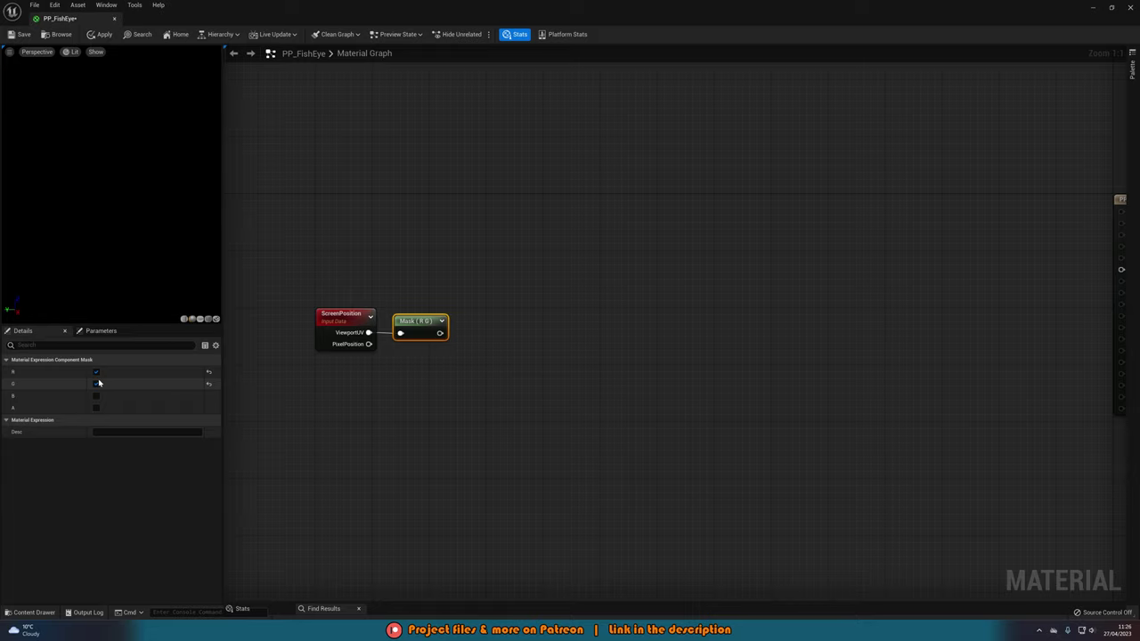
# - Add -0.5 to the mask output with an Add node, the constant wired into B
pyautogui.moveTo(439, 332); pyautogui.dragTo(483, 350)
pyautogui.write('add')
pyautogui.press('Return')
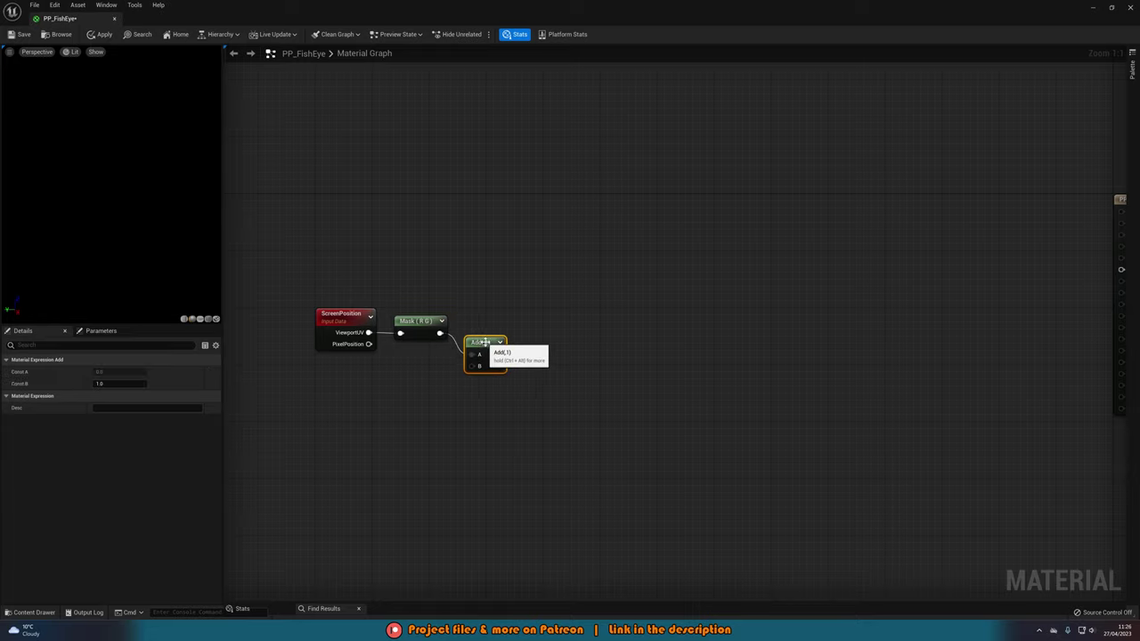
pyautogui.click(509, 371)
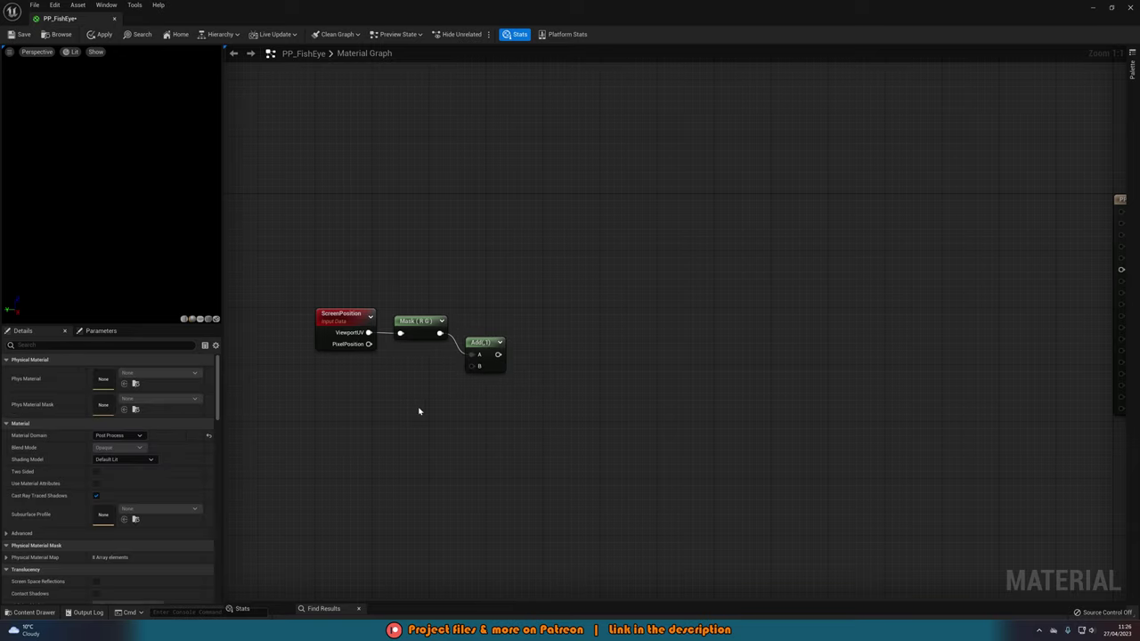
pyautogui.click(383, 398)
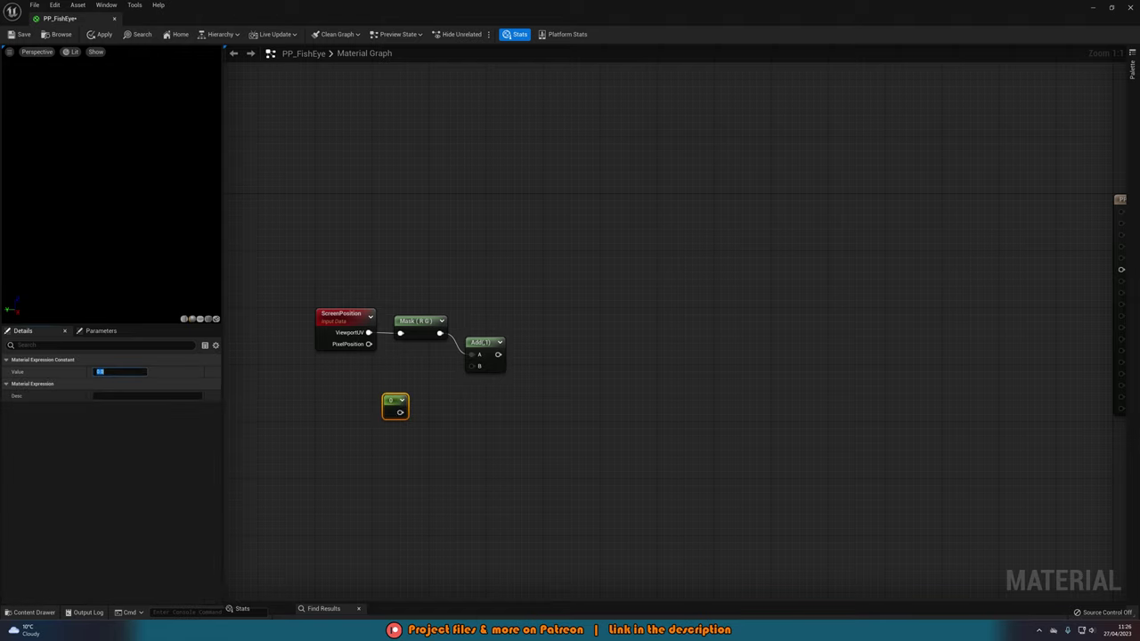
pyautogui.write('.5')
pyautogui.press('Return')
pyautogui.moveTo(406, 411)
pyautogui.mouseDown()
pyautogui.moveTo(489, 366)
pyautogui.moveTo(425, 371)
pyautogui.mouseUp()
pyautogui.click(505, 407)
# - Group the four screen position nodes under a comment titled 'Screen position centre'
pyautogui.click(421, 379)
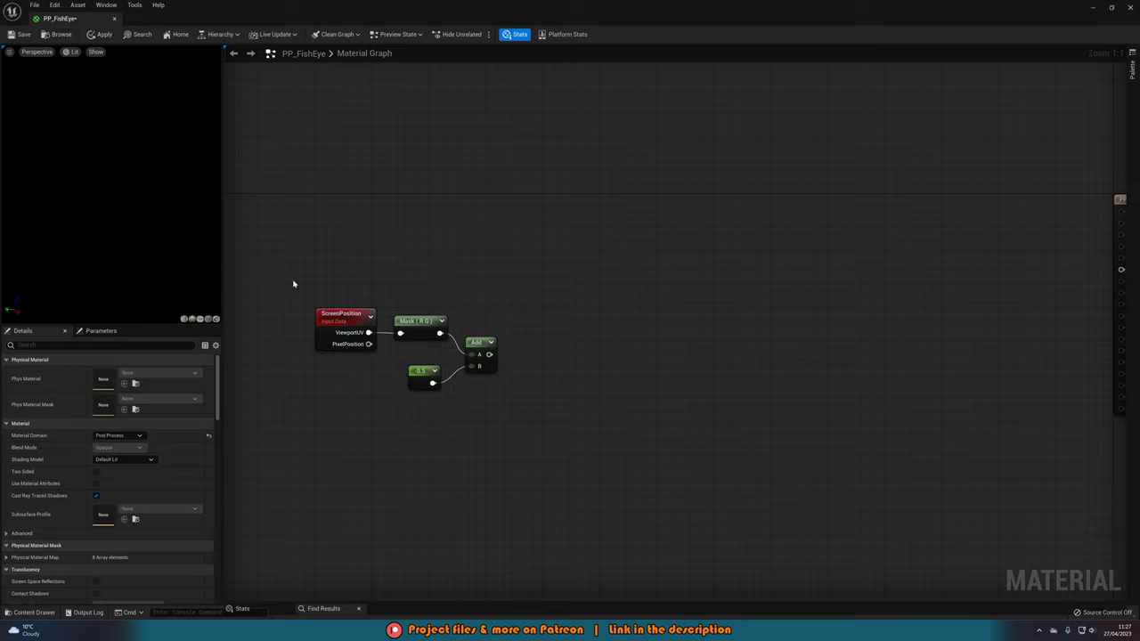
pyautogui.moveTo(296, 283); pyautogui.dragTo(540, 397)
pyautogui.press('c')
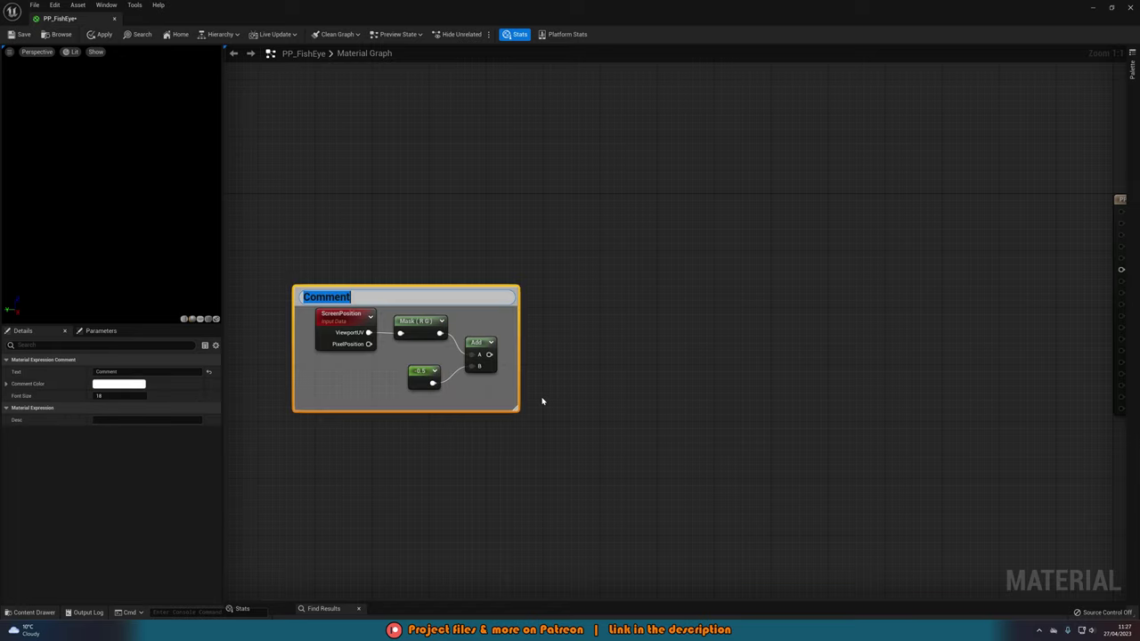
pyautogui.write('Screen position centre')
pyautogui.press('Return')
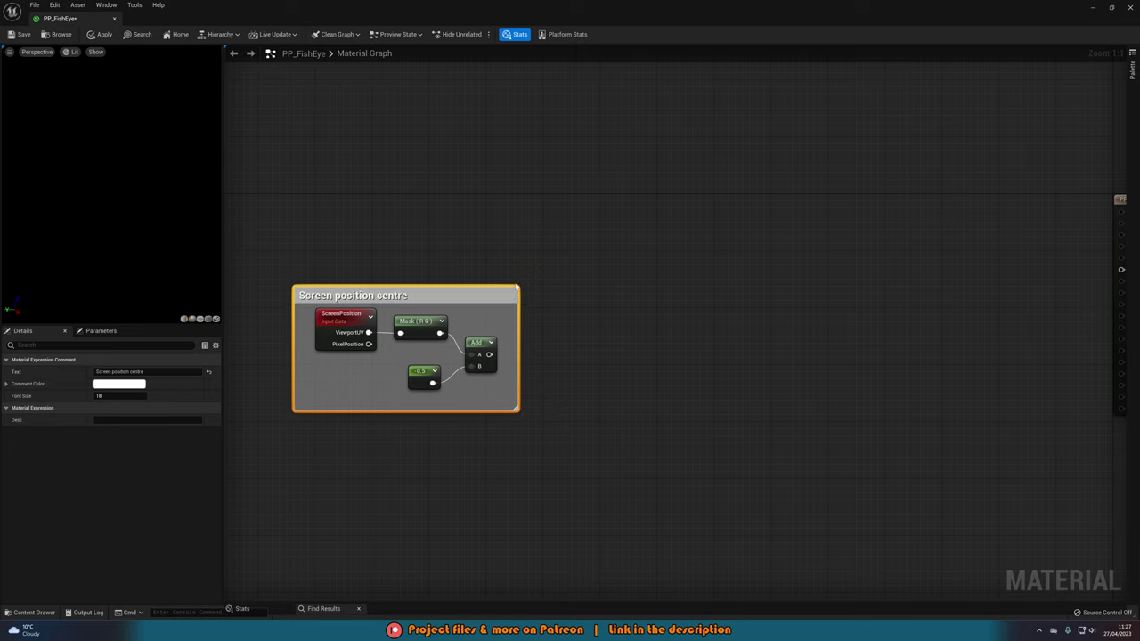
pyautogui.moveTo(514, 288); pyautogui.dragTo(508, 277)
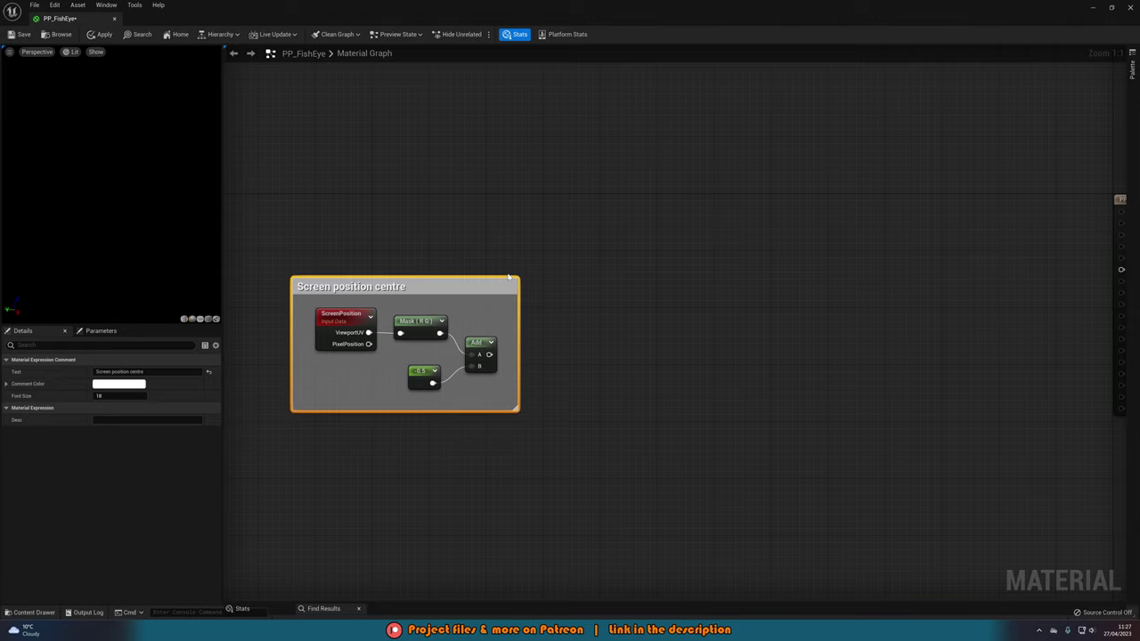
# - Feed the Add output into a RadialGradientExponential, with a 0 constant as CenterPosition
pyautogui.moveTo(508, 279); pyautogui.dragTo(515, 181, button='right')
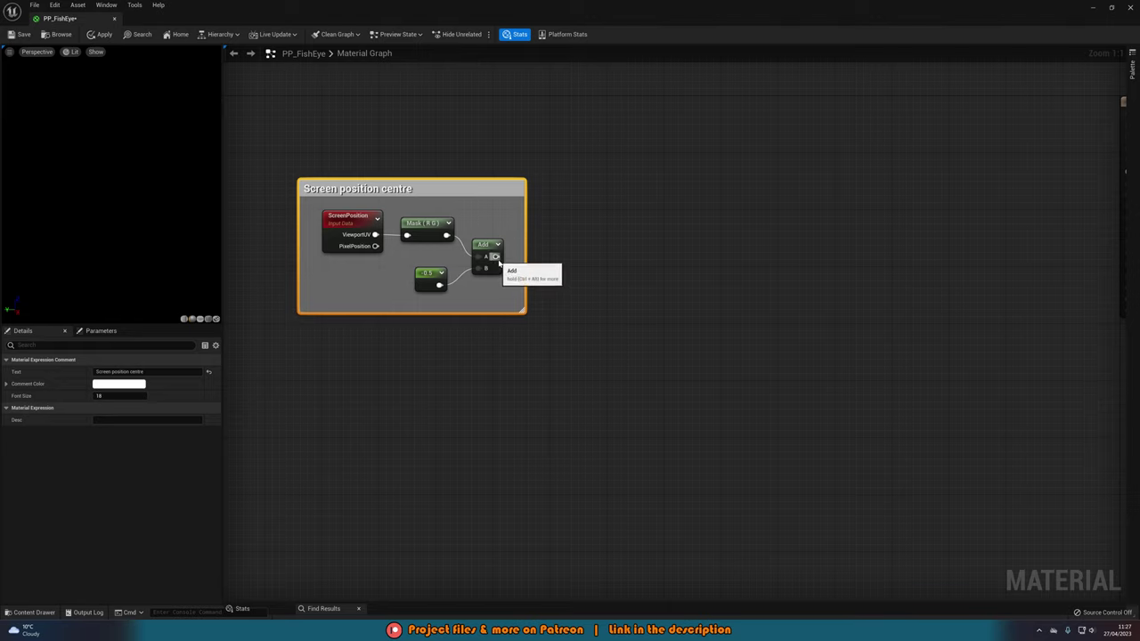
pyautogui.moveTo(496, 256); pyautogui.dragTo(626, 397)
pyautogui.write('radi')
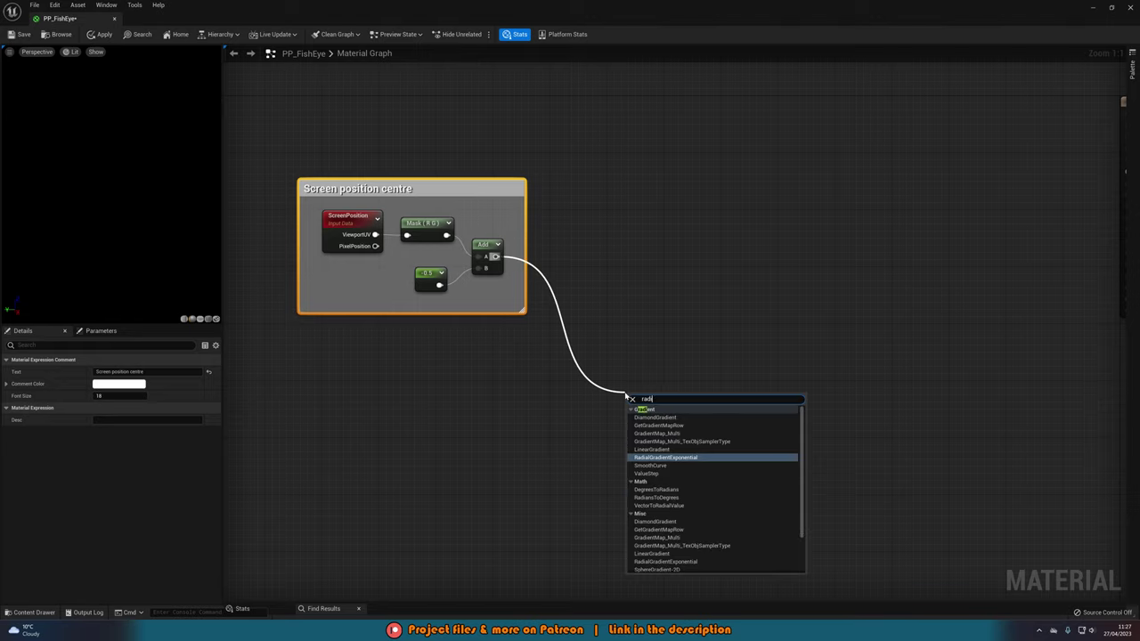
pyautogui.write('algrad')
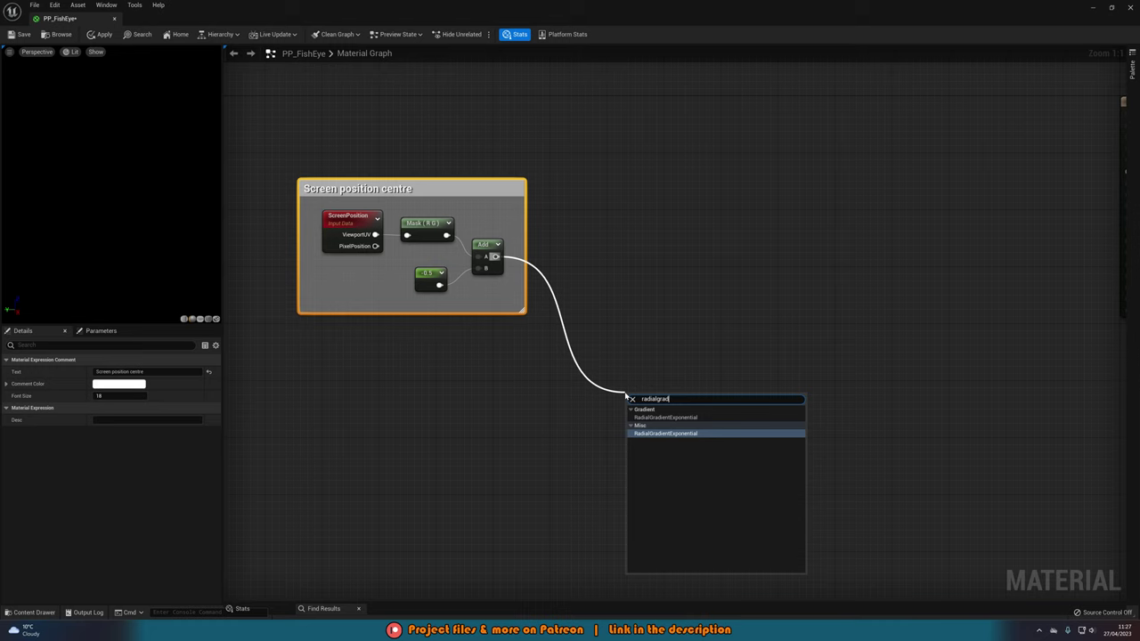
pyautogui.press('Return')
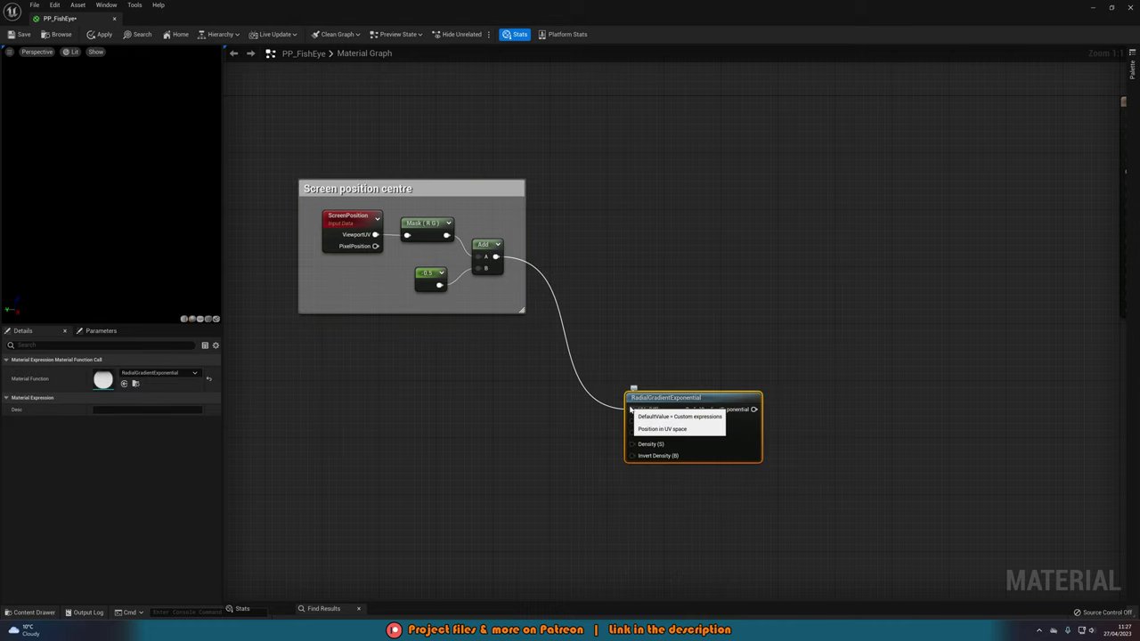
pyautogui.moveTo(679, 402); pyautogui.dragTo(662, 392)
pyautogui.moveTo(552, 409); pyautogui.dragTo(570, 373, button='right')
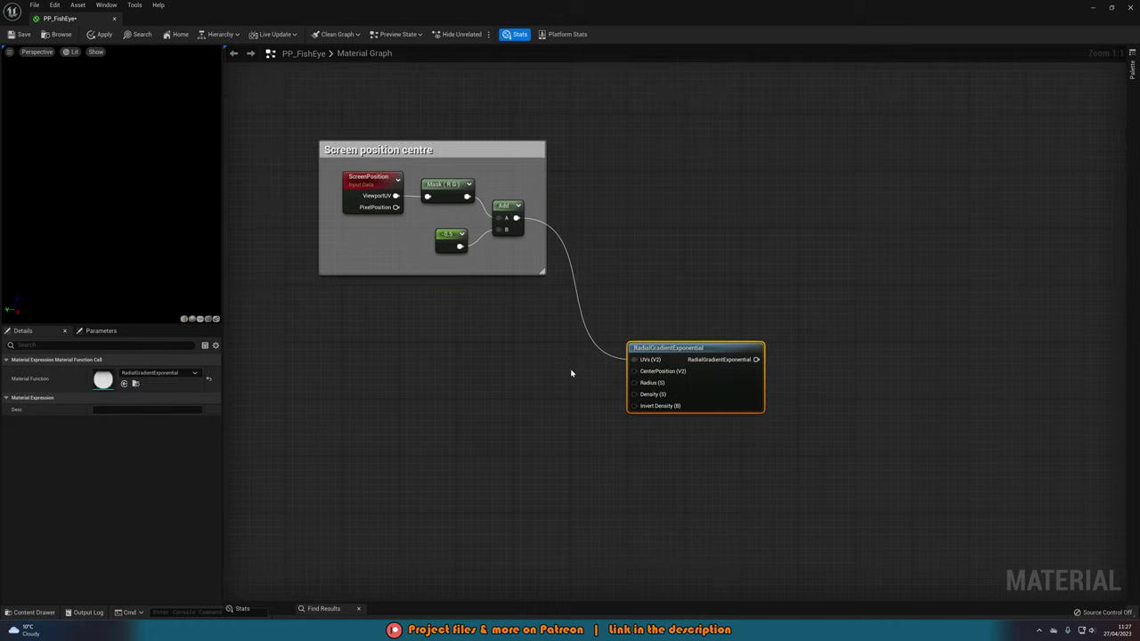
pyautogui.click(489, 373)
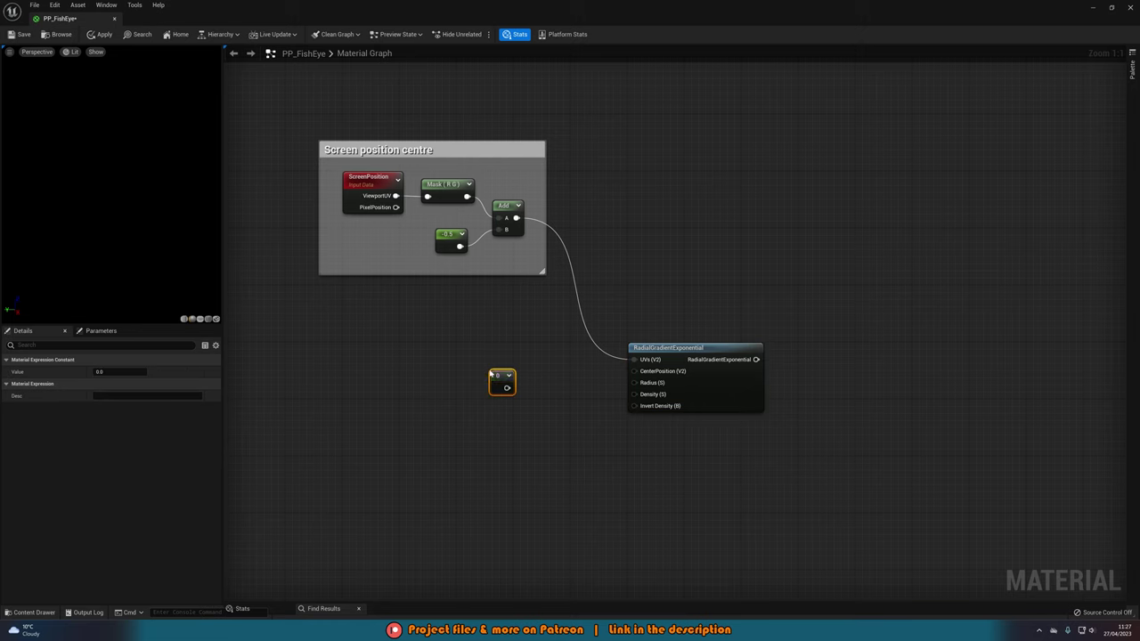
pyautogui.click(114, 375)
pyautogui.moveTo(507, 387); pyautogui.dragTo(647, 371)
pyautogui.moveTo(499, 386); pyautogui.dragTo(545, 366)
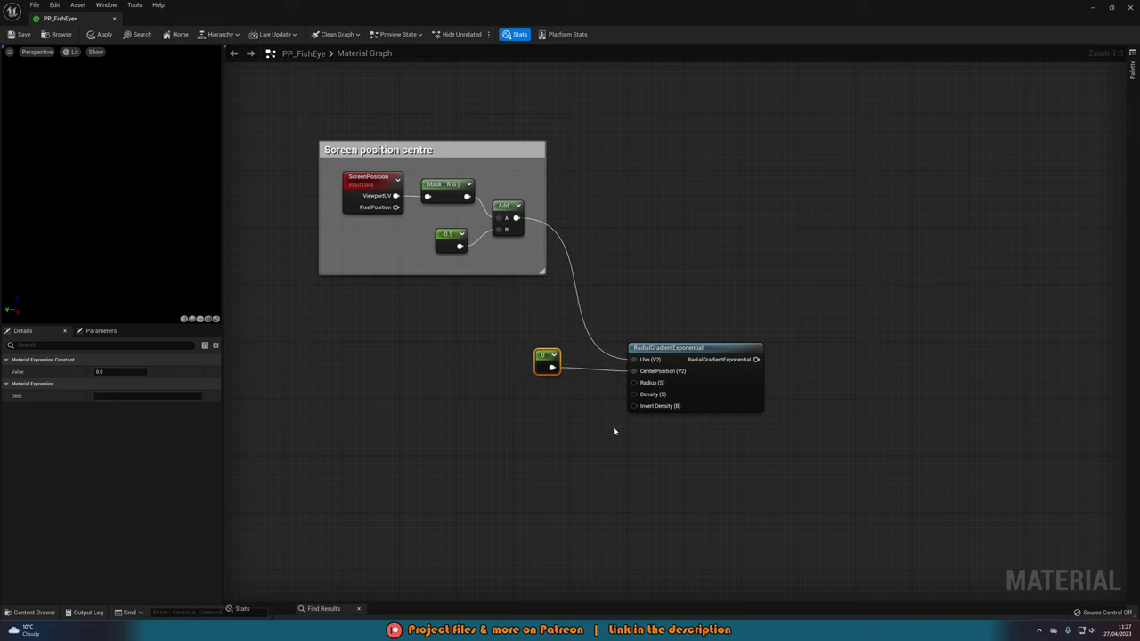
# - Add AreaRadius and AreaFalloff scalar parameters wired into Radius and Density
pyautogui.click(456, 424)
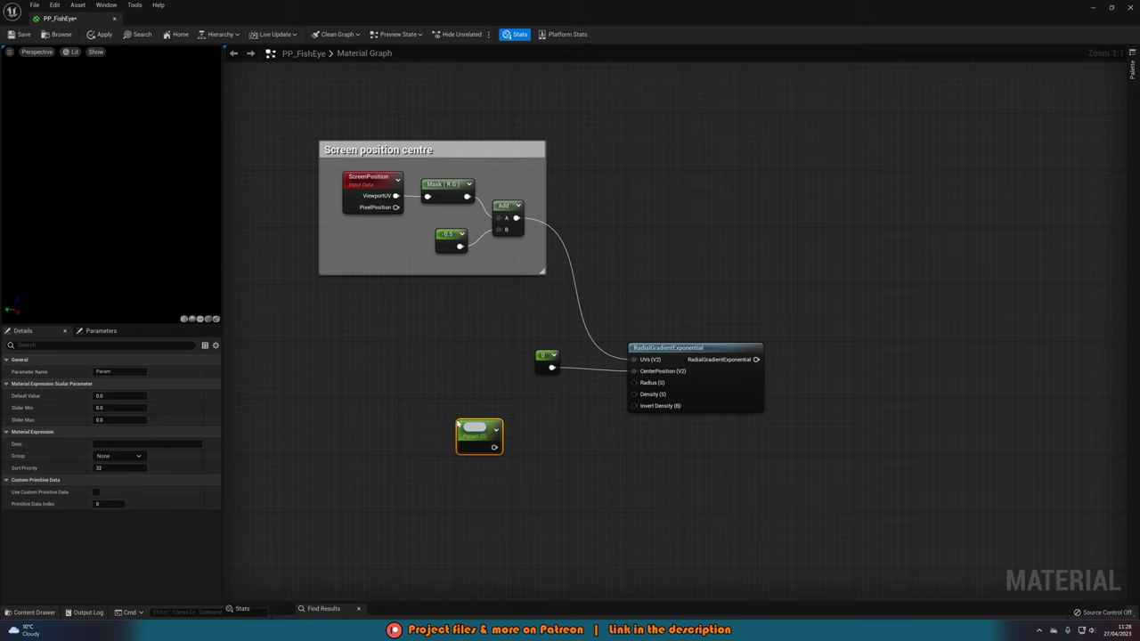
pyautogui.write('AreaRadius')
pyautogui.press('Return')
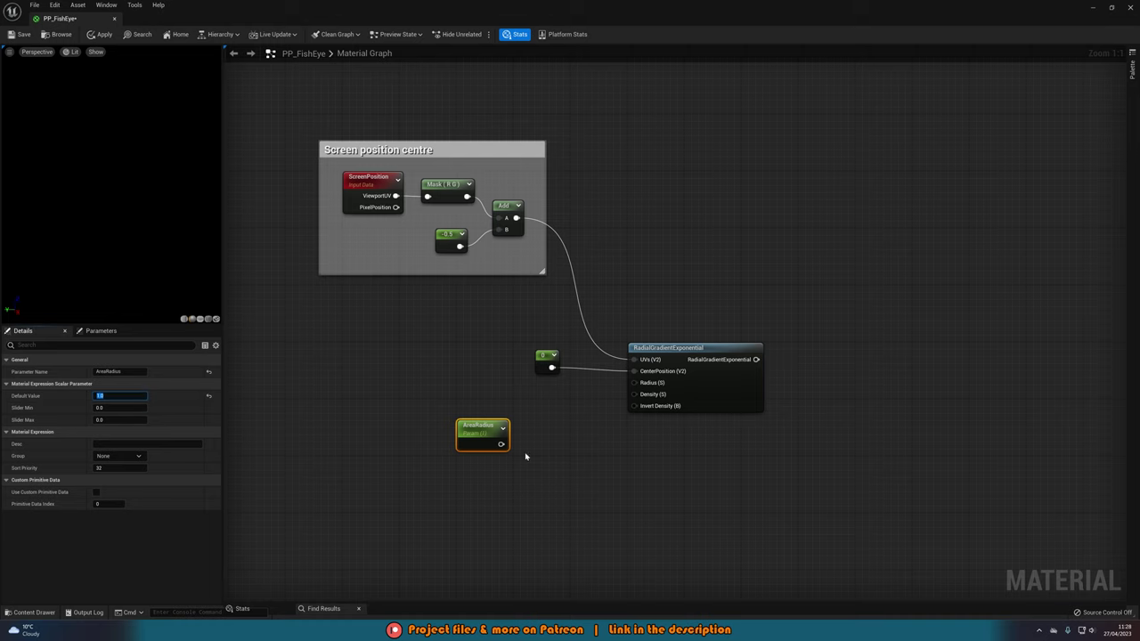
pyautogui.moveTo(500, 443); pyautogui.dragTo(633, 382)
pyautogui.moveTo(481, 427); pyautogui.dragTo(488, 399)
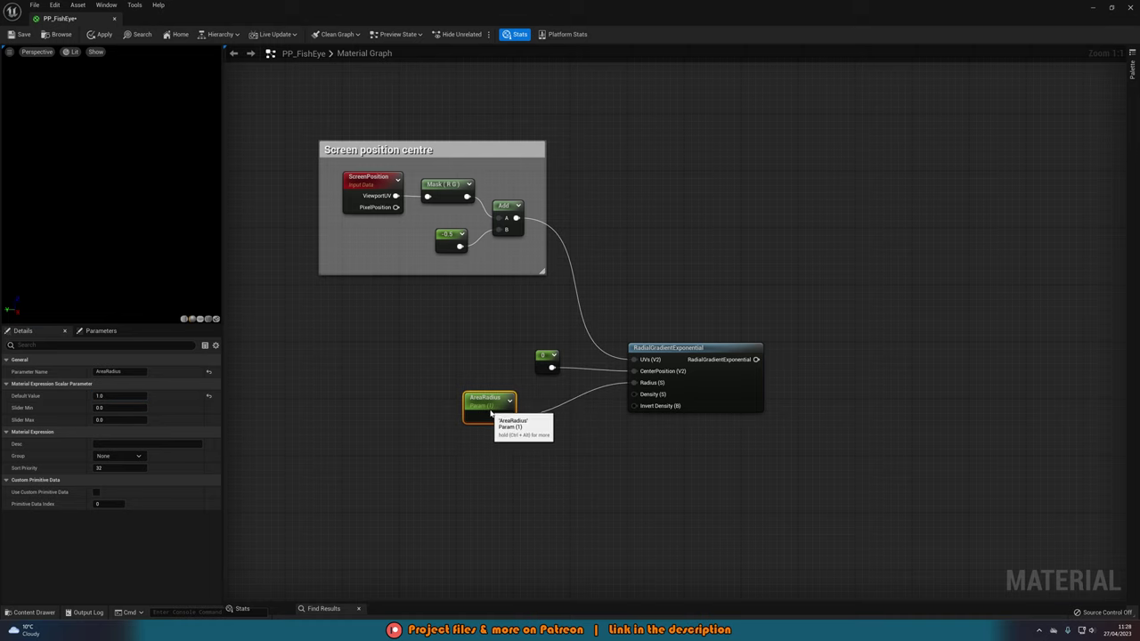
pyautogui.click(451, 469)
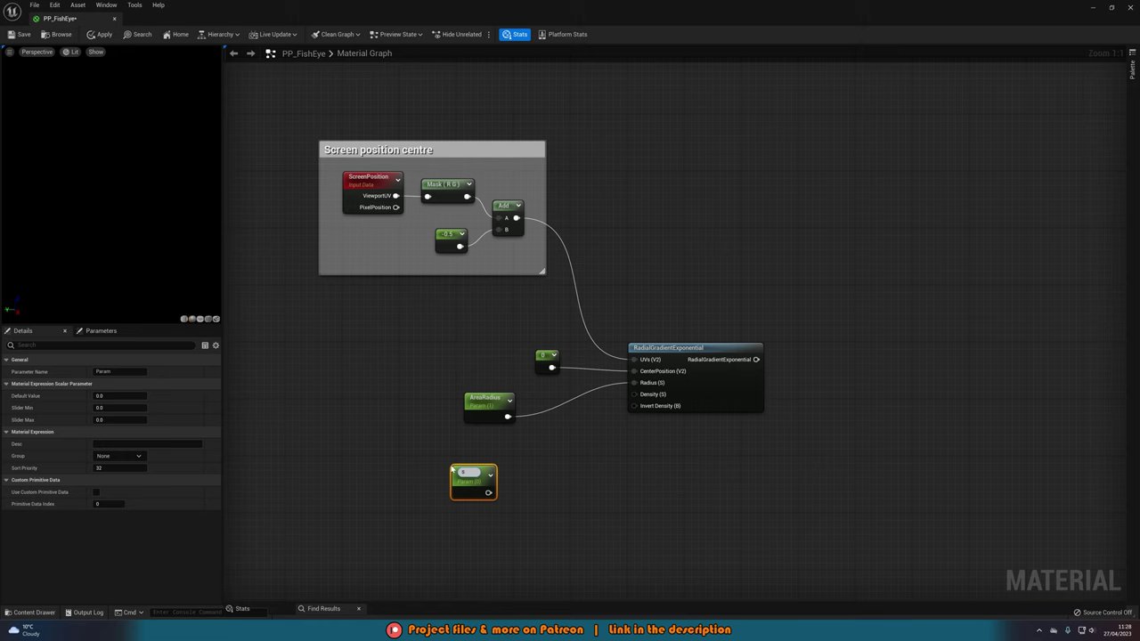
pyautogui.write('AreaFalloff')
pyautogui.press('Return')
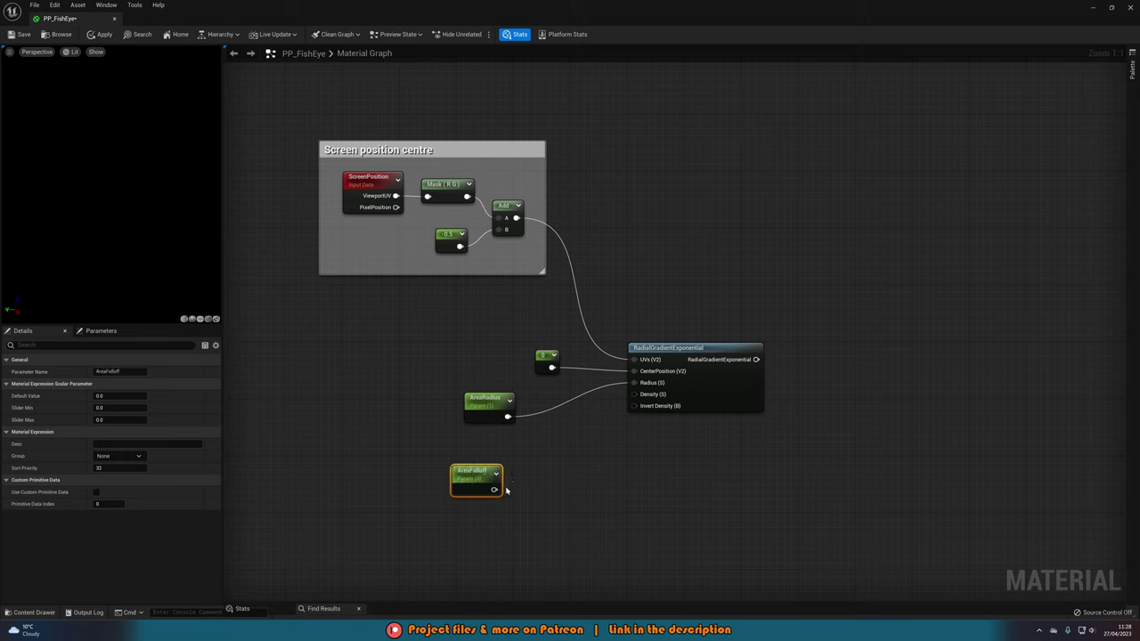
pyautogui.moveTo(494, 489); pyautogui.dragTo(633, 393)
pyautogui.moveTo(477, 486); pyautogui.dragTo(489, 457)
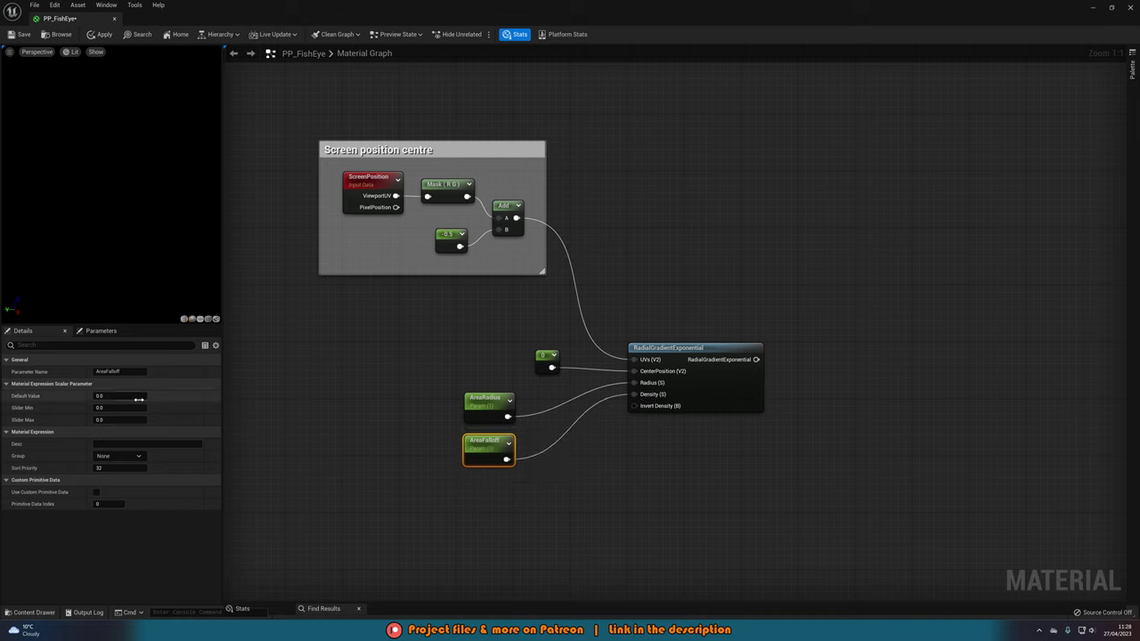
# - Apply the material changes and shift both parameter nodes slightly right
pyautogui.click(101, 34)
pyautogui.moveTo(496, 381); pyautogui.dragTo(433, 539)
pyautogui.moveTo(489, 401); pyautogui.dragTo(531, 392)
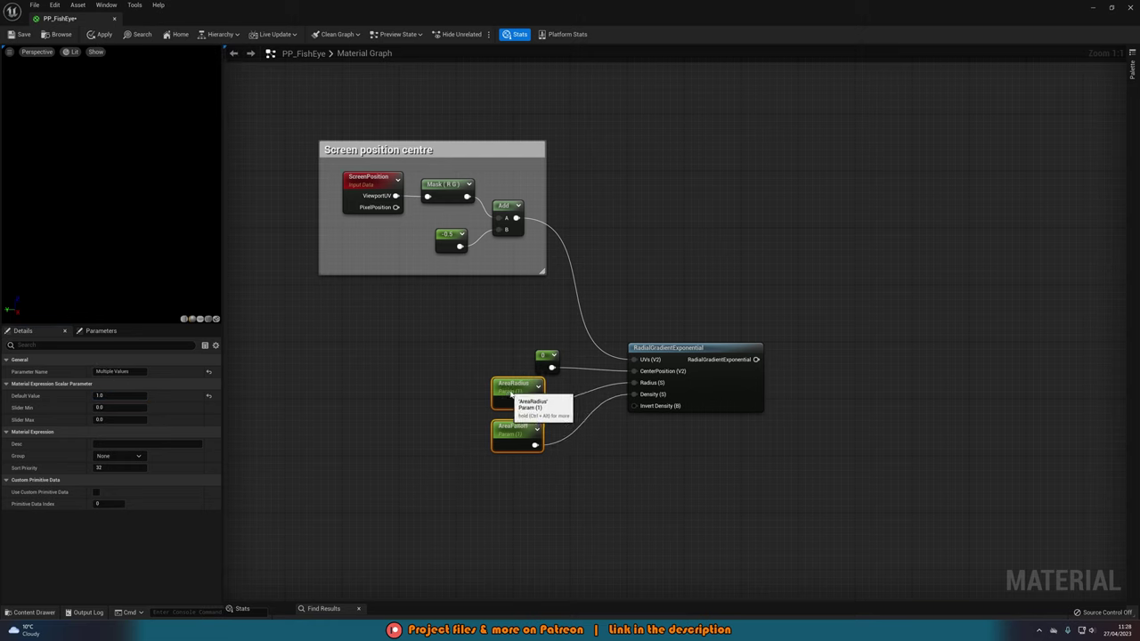
pyautogui.click(641, 445)
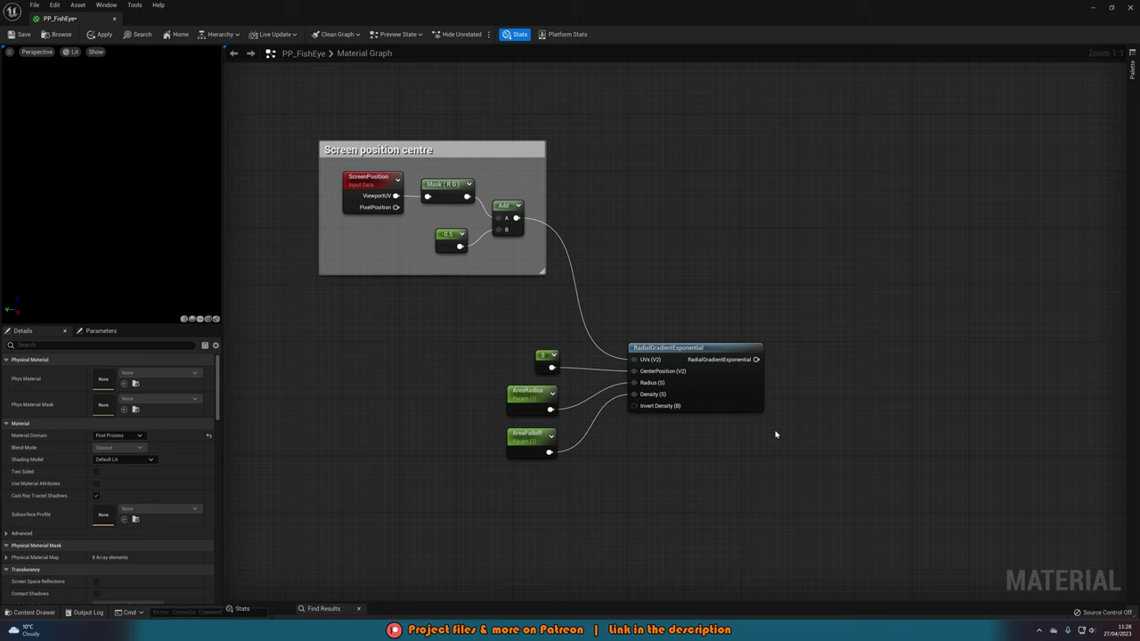
# - Run the gradient output through a OneMinus (1-x) node
pyautogui.moveTo(776, 434); pyautogui.dragTo(585, 435, button='right')
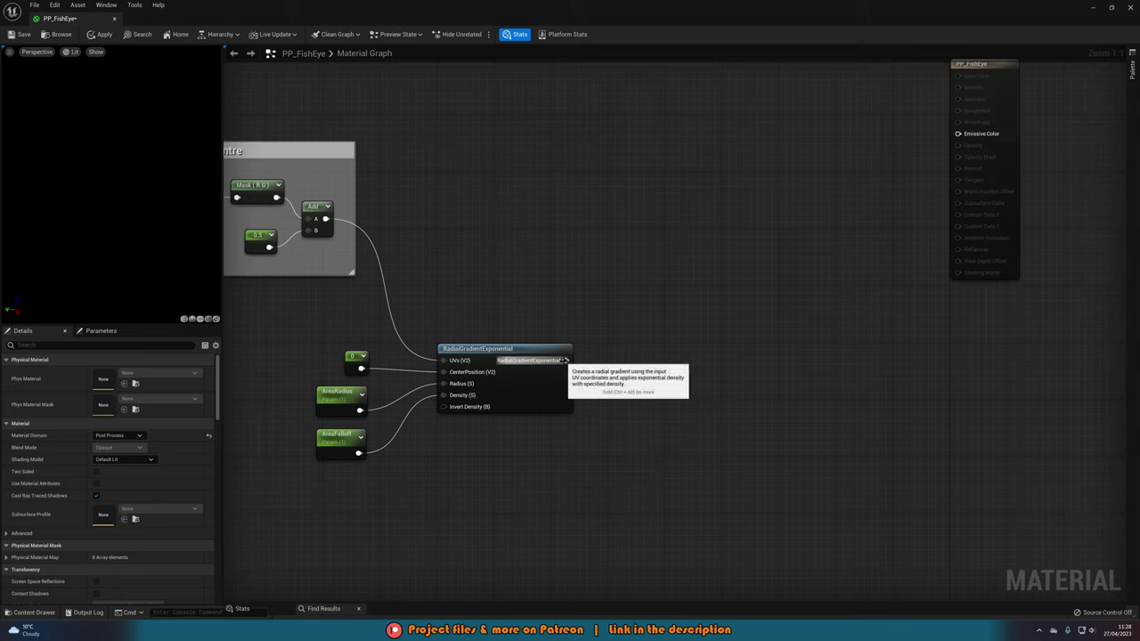
pyautogui.moveTo(566, 359); pyautogui.dragTo(604, 365)
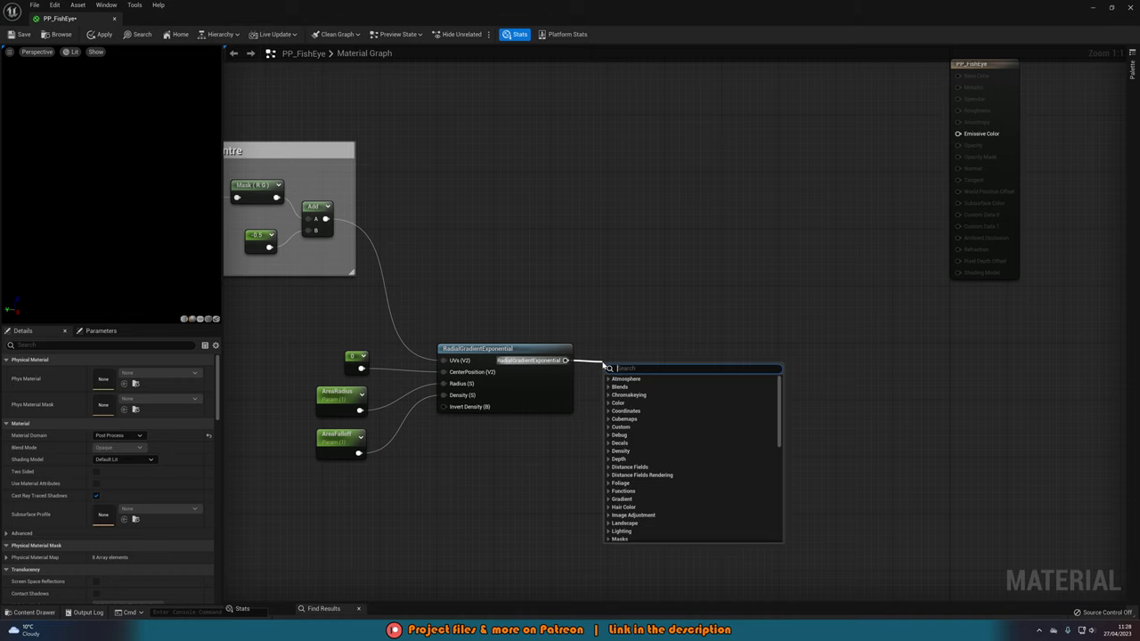
pyautogui.write('1-x')
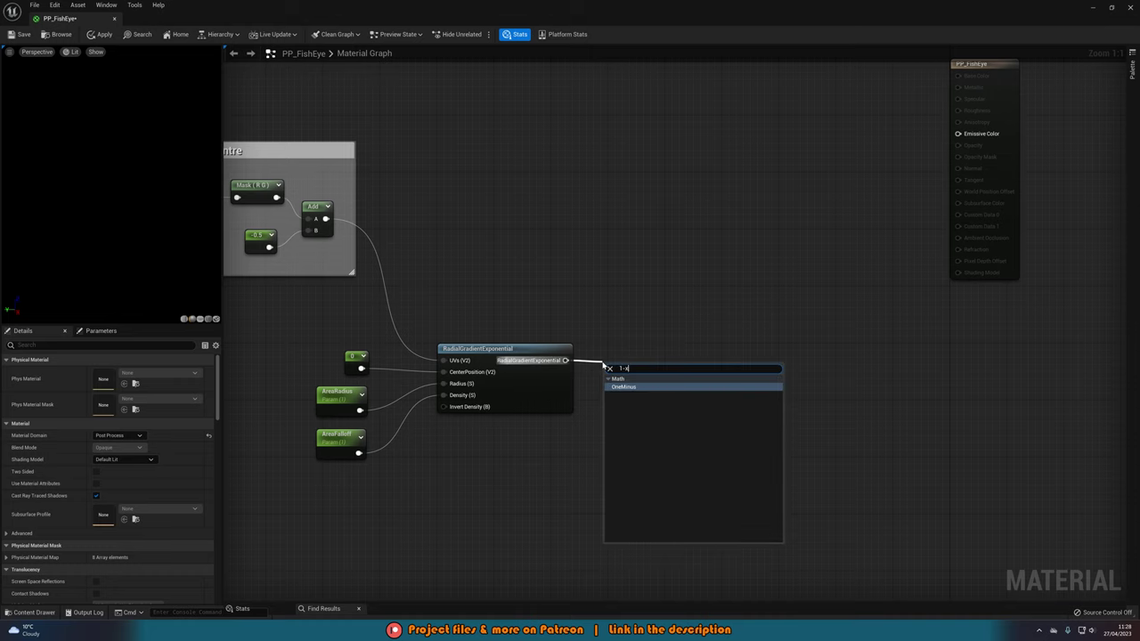
pyautogui.press('Return')
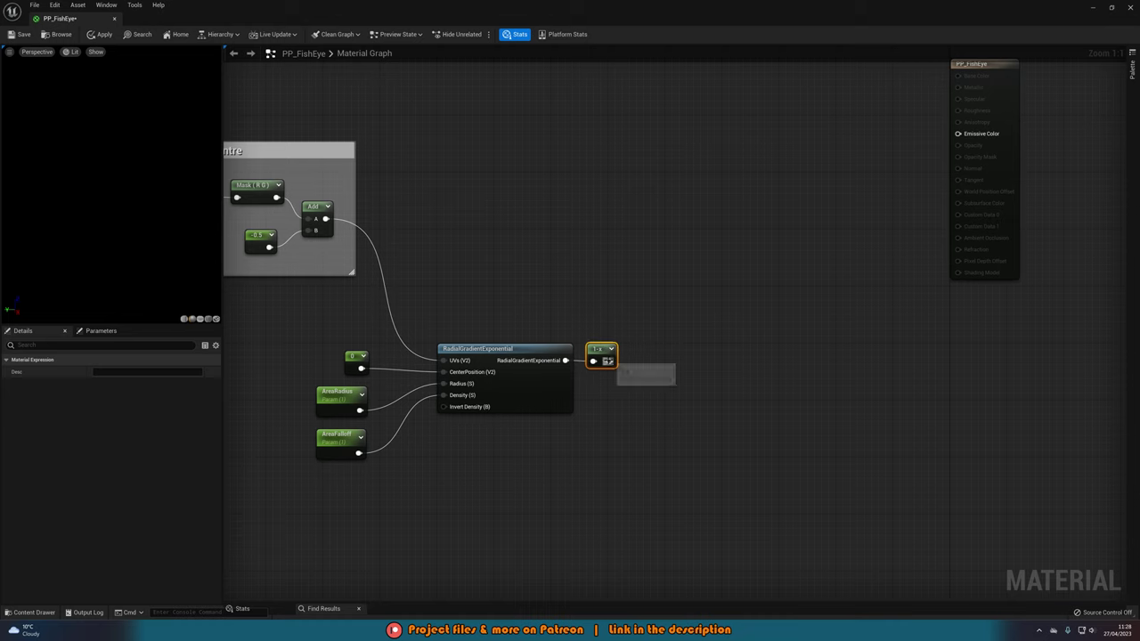
pyautogui.click(648, 360)
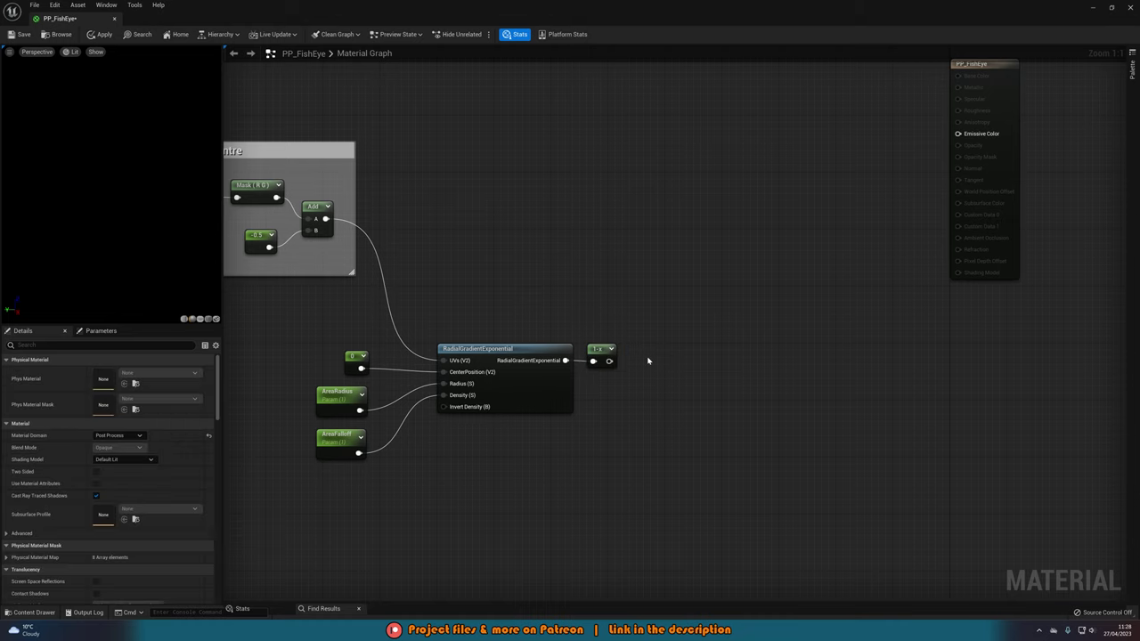
# - Add a static switch parameter named Invert beside the 1-x node
pyautogui.rightClick(648, 360)
pyautogui.write('switch')
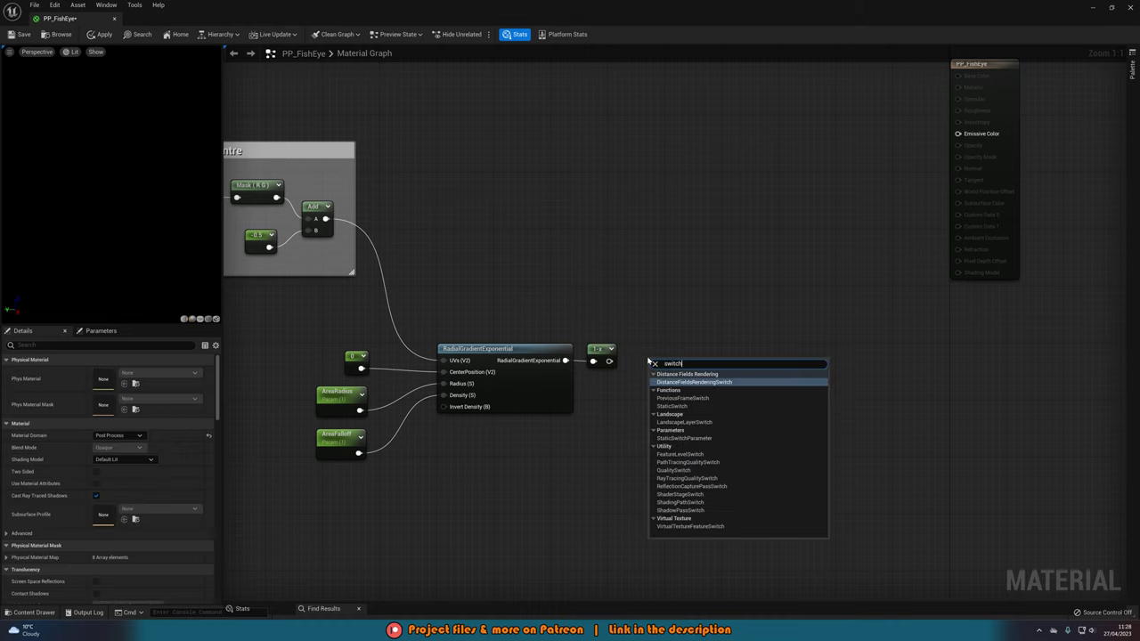
pyautogui.write('par')
pyautogui.press('Return')
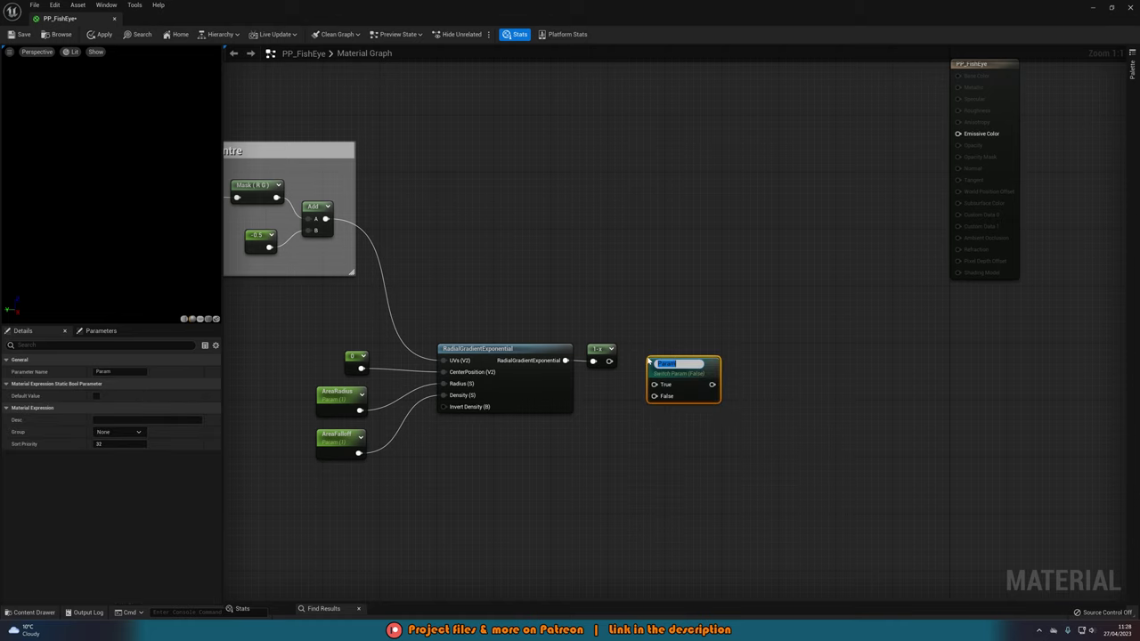
pyautogui.write('Invert')
pyautogui.press('Return')
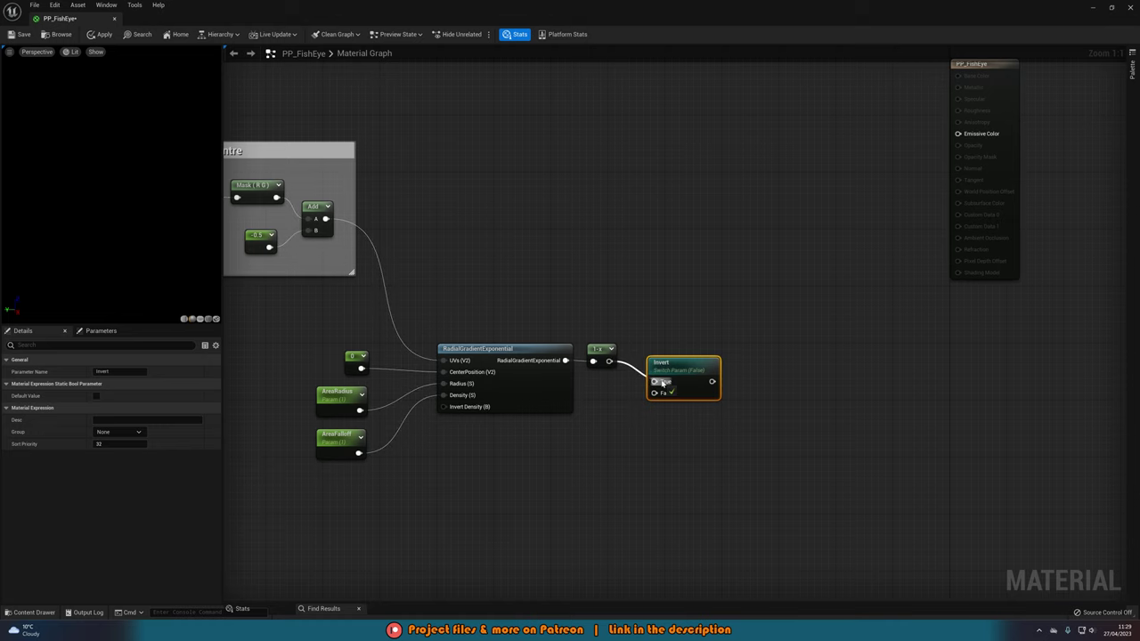
pyautogui.moveTo(663, 363)
pyautogui.mouseDown()
pyautogui.moveTo(645, 343)
pyautogui.moveTo(636, 371)
pyautogui.mouseUp()
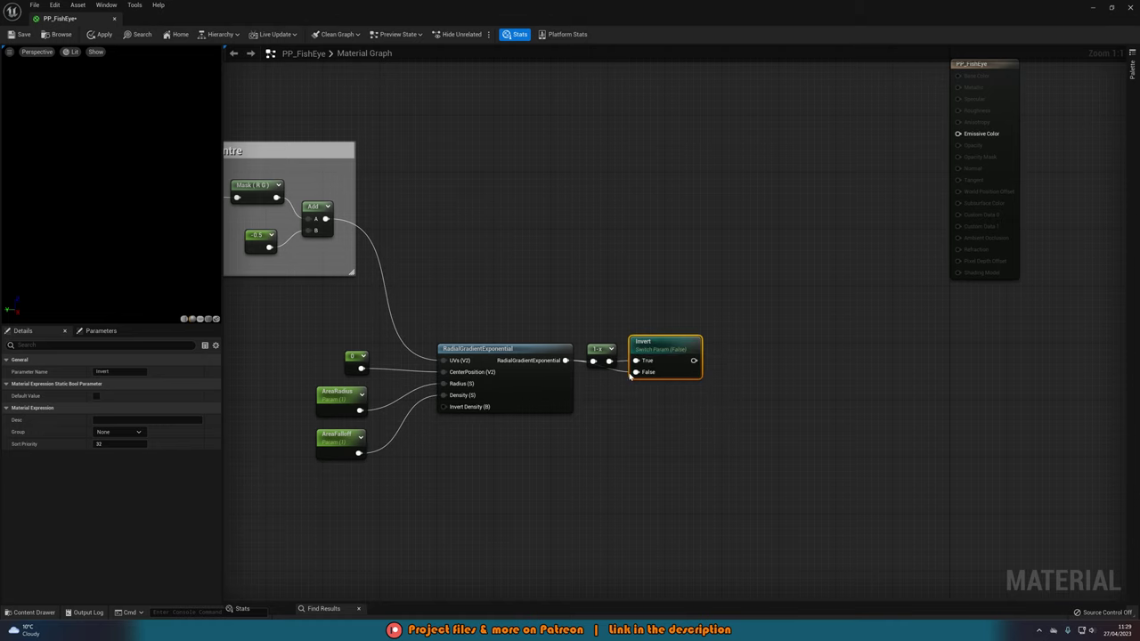
pyautogui.moveTo(625, 385); pyautogui.dragTo(664, 386, button='right')
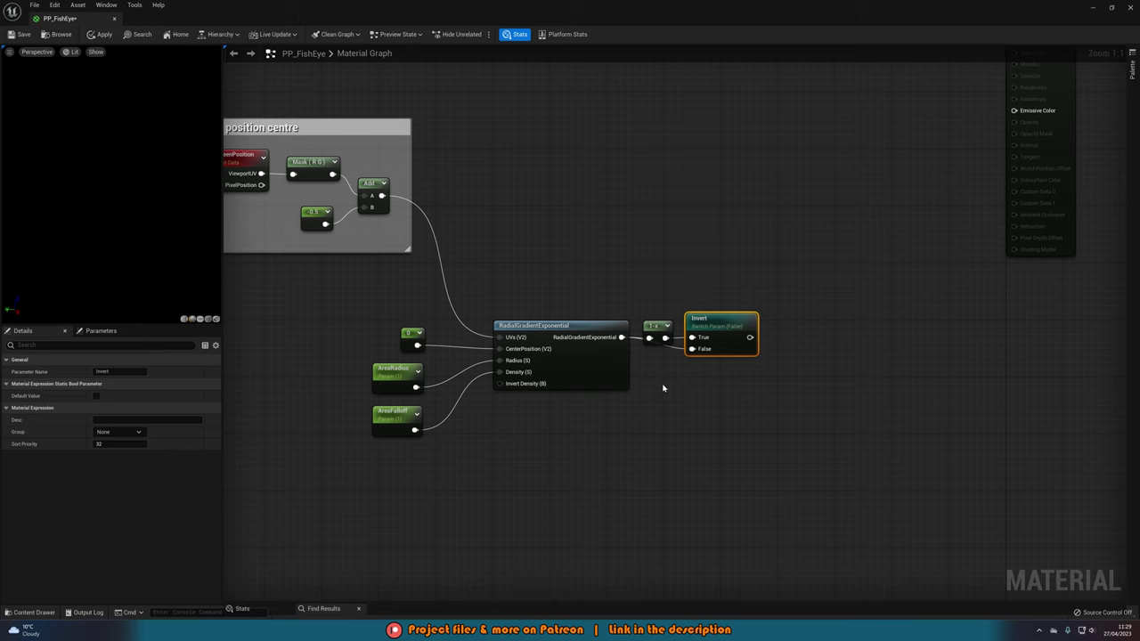
# - Wrap the radial gradient nodes in a comment titled 'Radial falloff'
pyautogui.moveTo(625, 377); pyautogui.dragTo(734, 401, button='right')
pyautogui.moveTo(272, 115); pyautogui.dragTo(628, 254)
pyautogui.click(628, 255)
pyautogui.moveTo(667, 360); pyautogui.dragTo(549, 280, button='right')
pyautogui.moveTo(332, 433); pyautogui.dragTo(788, 237)
pyautogui.write('cRadial falloff')
pyautogui.press('Return')
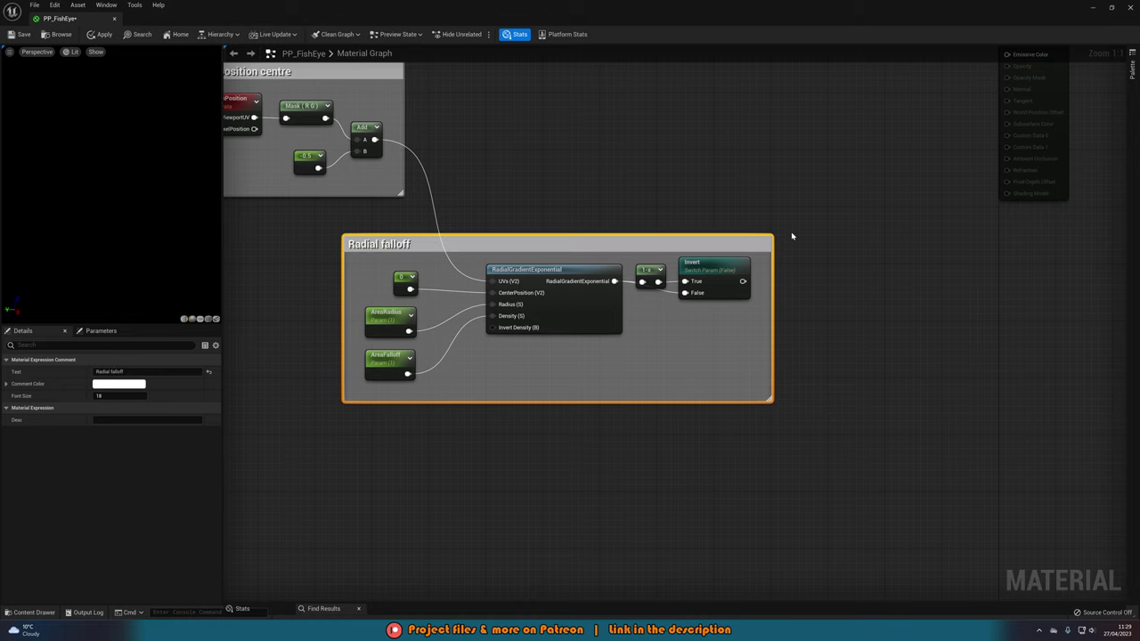
pyautogui.click(718, 196)
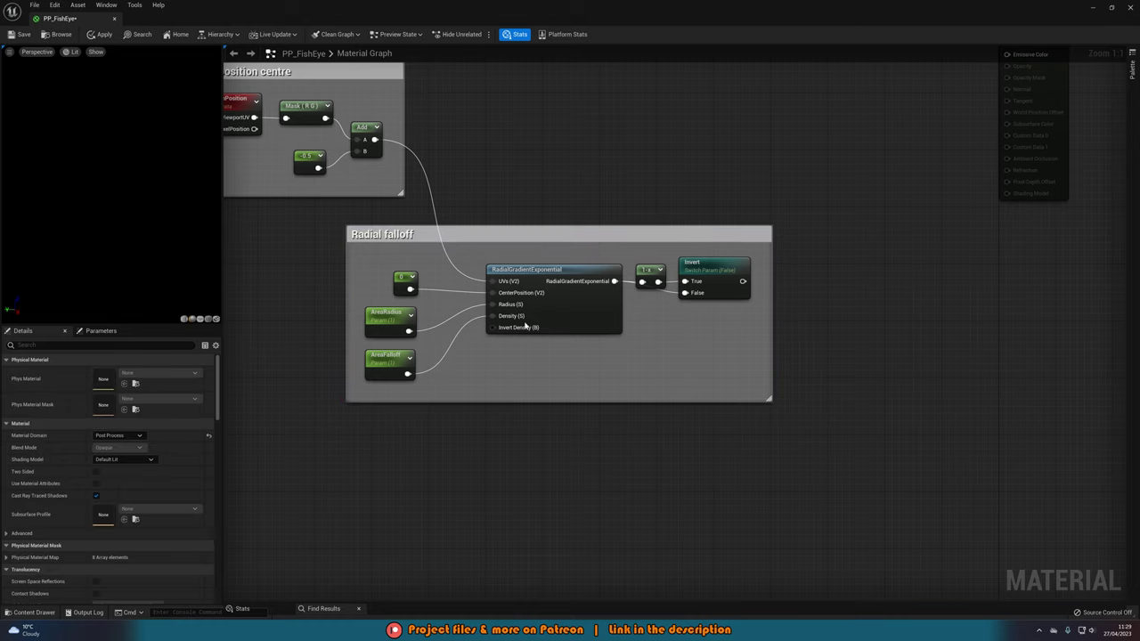
# - Move both comment groups together to the left
pyautogui.moveTo(577, 312)
pyautogui.mouseDown(button='right')
pyautogui.moveTo(602, 350)
pyautogui.moveTo(728, 389)
pyautogui.mouseUp(button='right')
pyautogui.scroll(-1, 727, 389)
pyautogui.moveTo(344, 157); pyautogui.dragTo(904, 473)
pyautogui.moveTo(723, 321); pyautogui.dragTo(562, 314)
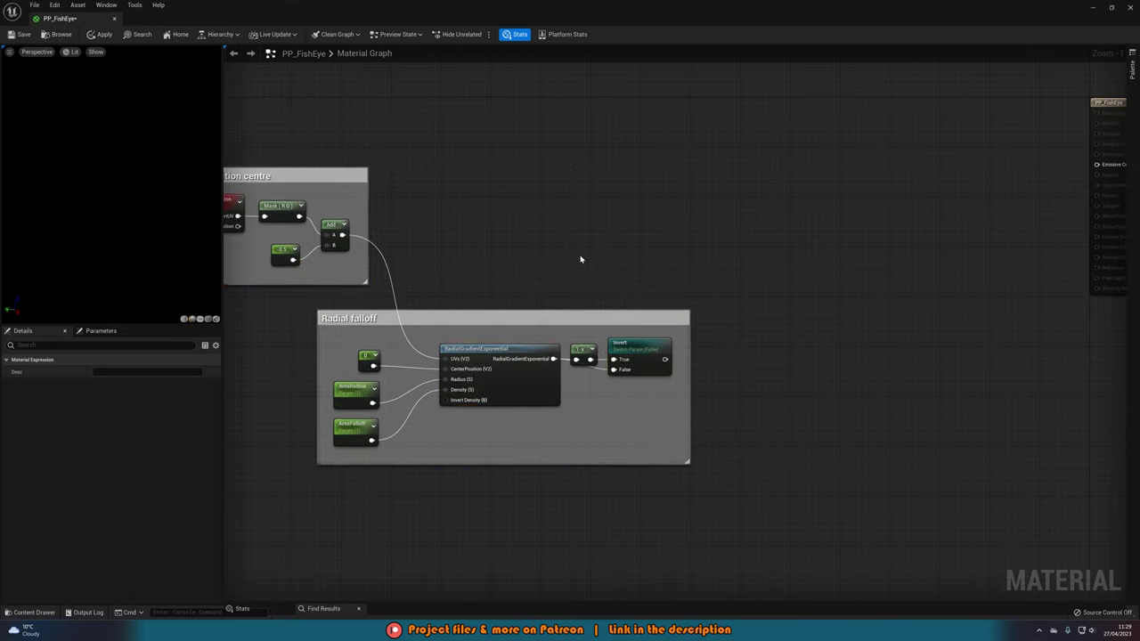
pyautogui.click(597, 266)
pyautogui.scroll(2, 597, 266)
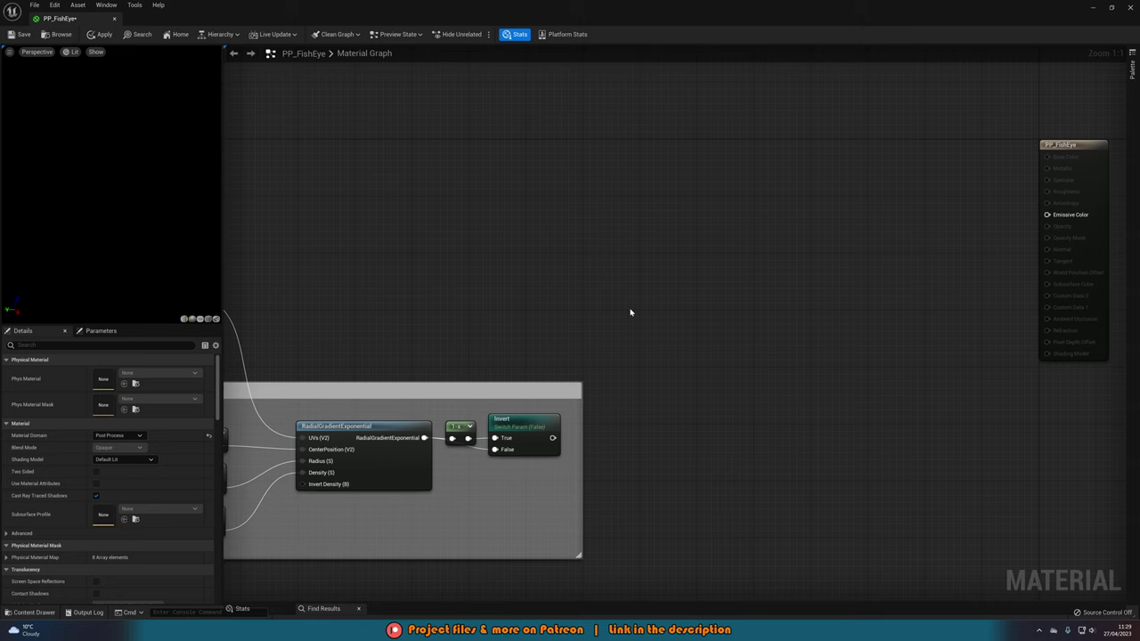
# - Multiply the Invert output (B) by the centred screen position Add result (A)
pyautogui.moveTo(706, 310); pyautogui.dragTo(621, 437)
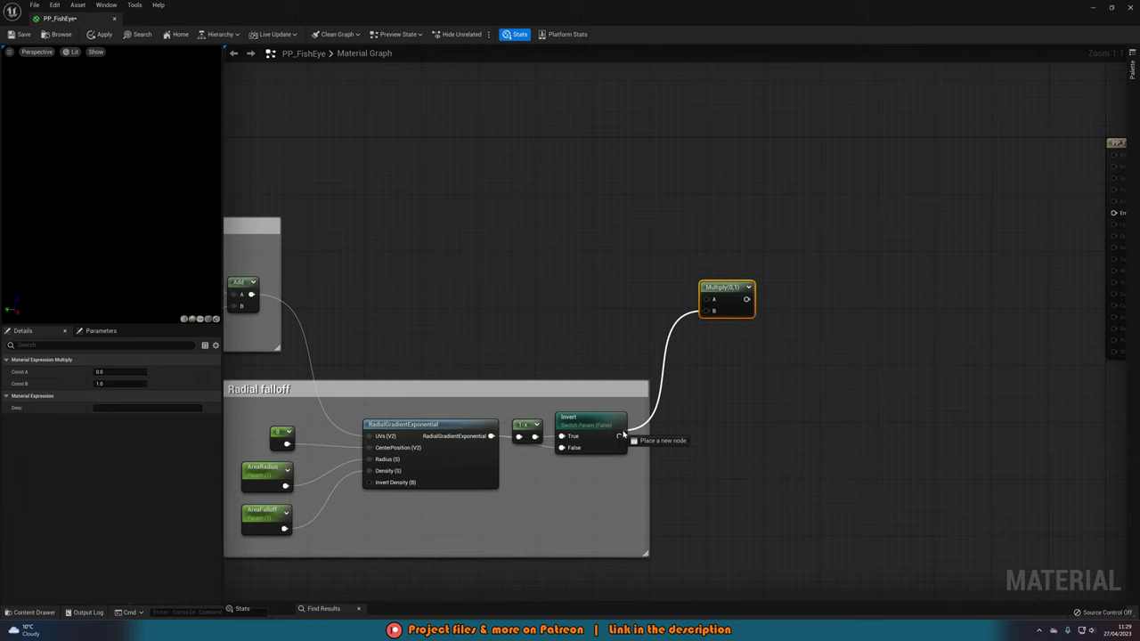
pyautogui.moveTo(728, 287); pyautogui.dragTo(252, 293)
pyautogui.moveTo(730, 299); pyautogui.dragTo(730, 285)
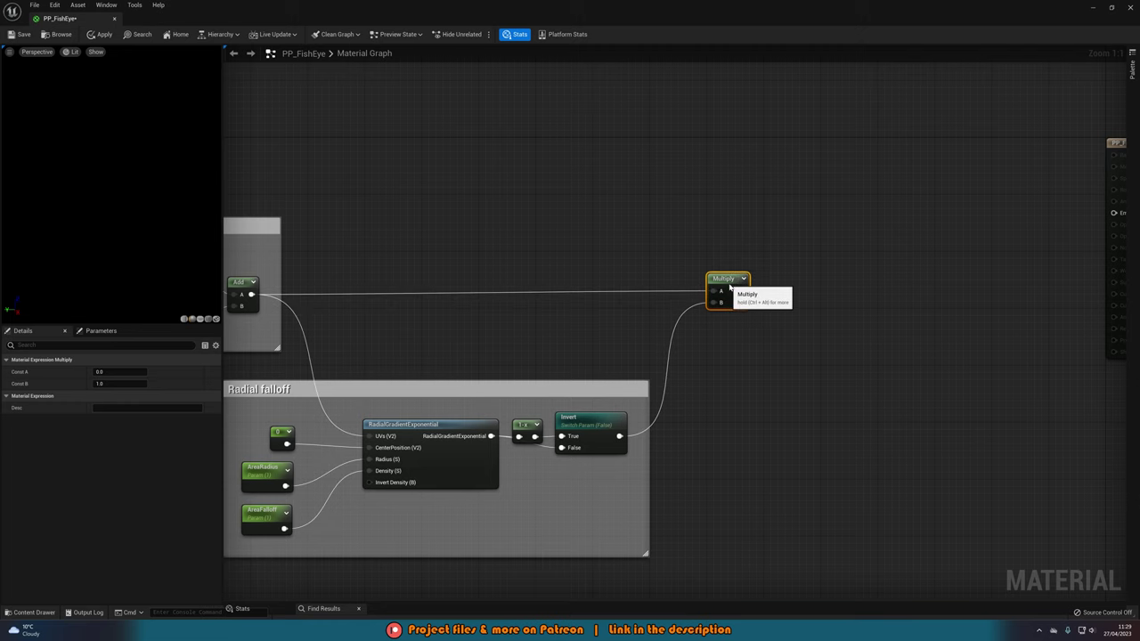
pyautogui.moveTo(229, 250); pyautogui.dragTo(365, 248, button='right')
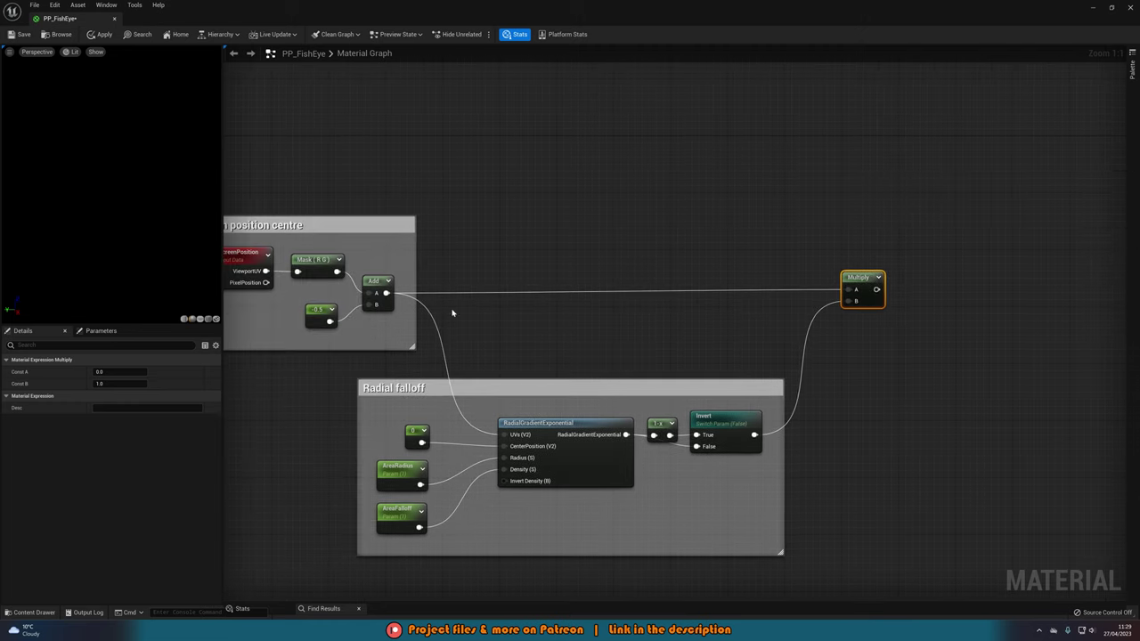
pyautogui.moveTo(693, 308); pyautogui.dragTo(663, 264, button='right')
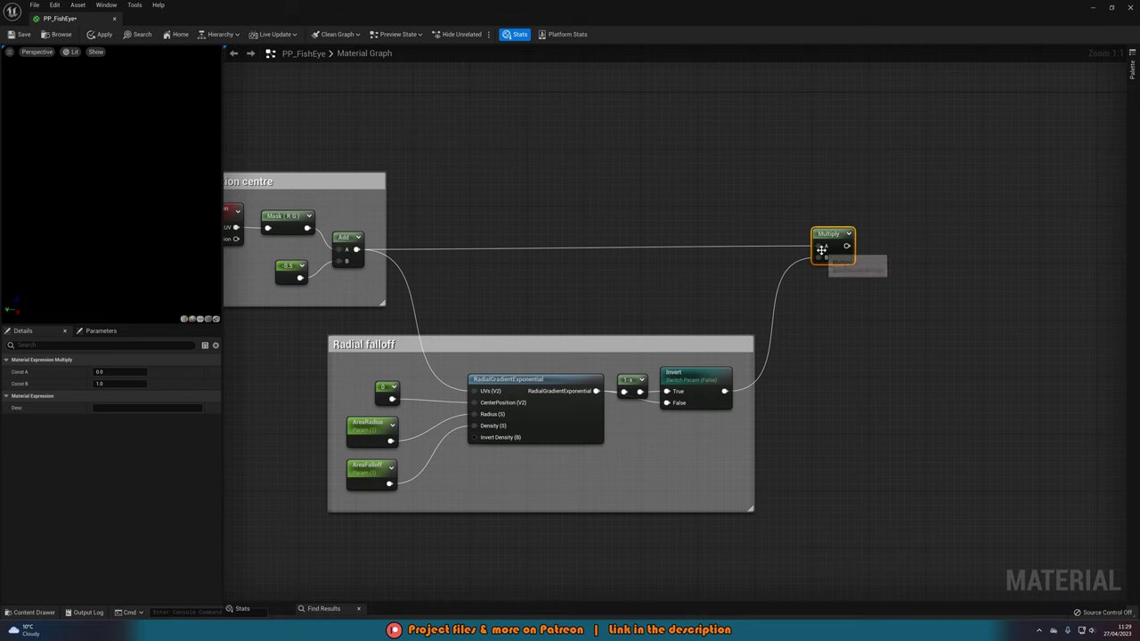
pyautogui.moveTo(840, 241)
pyautogui.mouseDown(button='right')
pyautogui.moveTo(625, 343)
pyautogui.moveTo(647, 319)
pyautogui.mouseUp(button='right')
# - Scale that product in a second Multiply by an Intensity scalar parameter defaulting to 0.5
pyautogui.hotkey('ctrl', 'd')
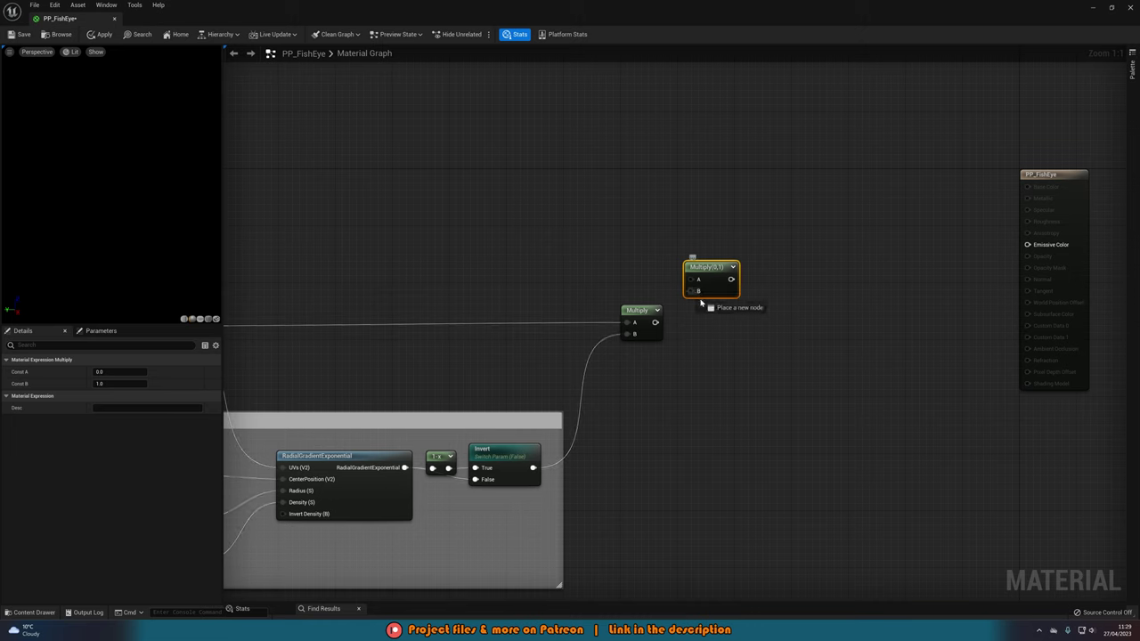
pyautogui.moveTo(691, 279); pyautogui.dragTo(655, 322)
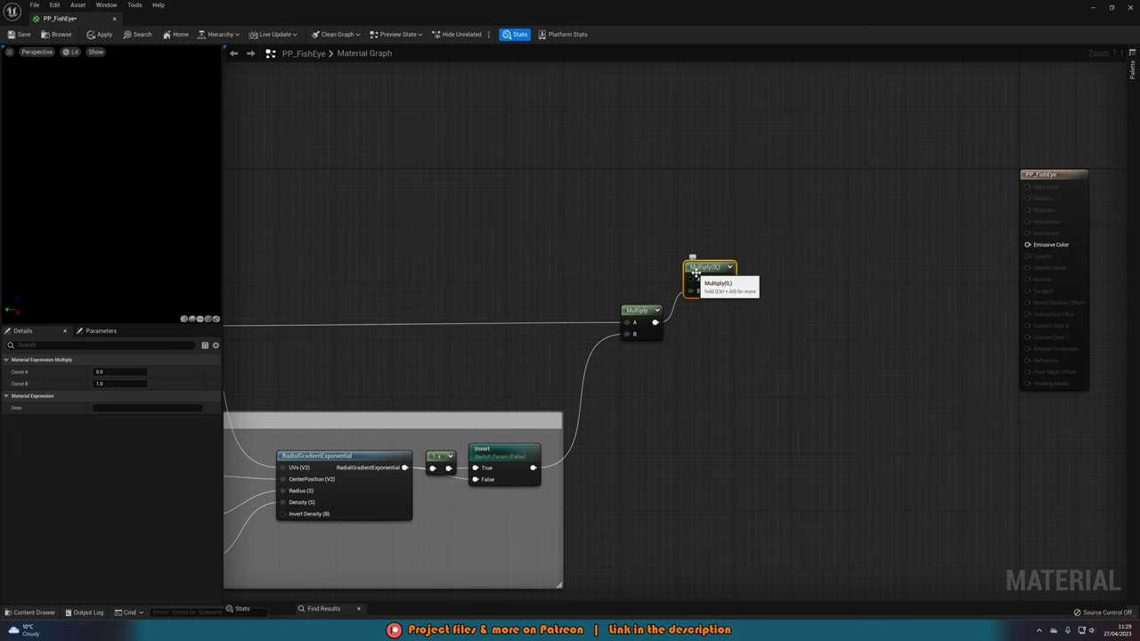
pyautogui.click(581, 255)
pyautogui.write('Intens')
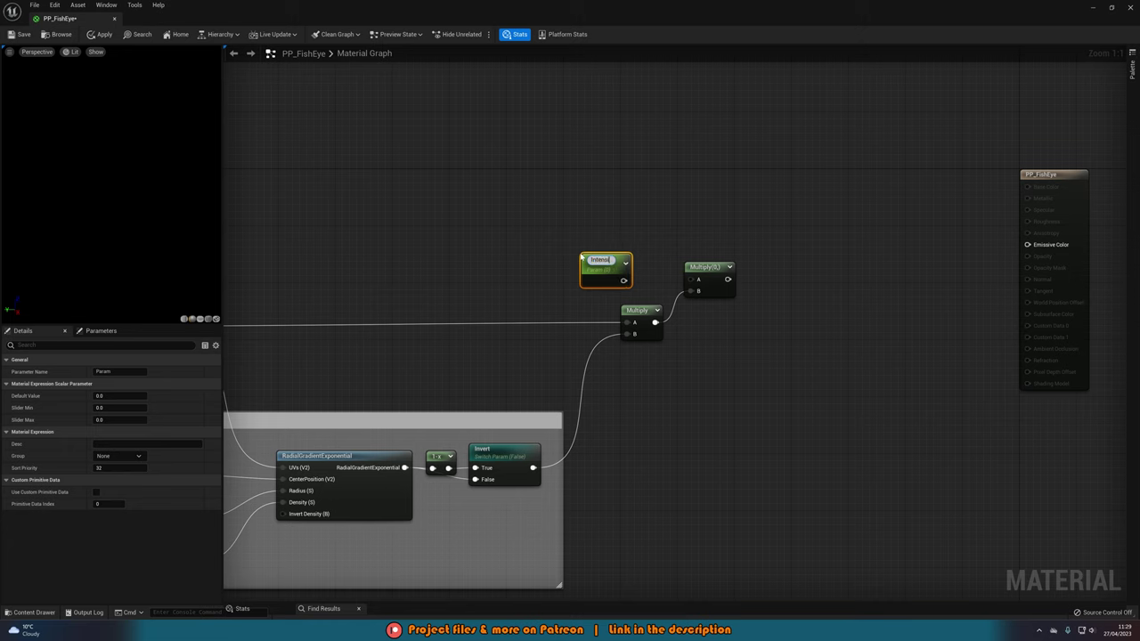
pyautogui.write('ity')
pyautogui.press('Return')
pyautogui.click(120, 395)
pyautogui.write('0.5')
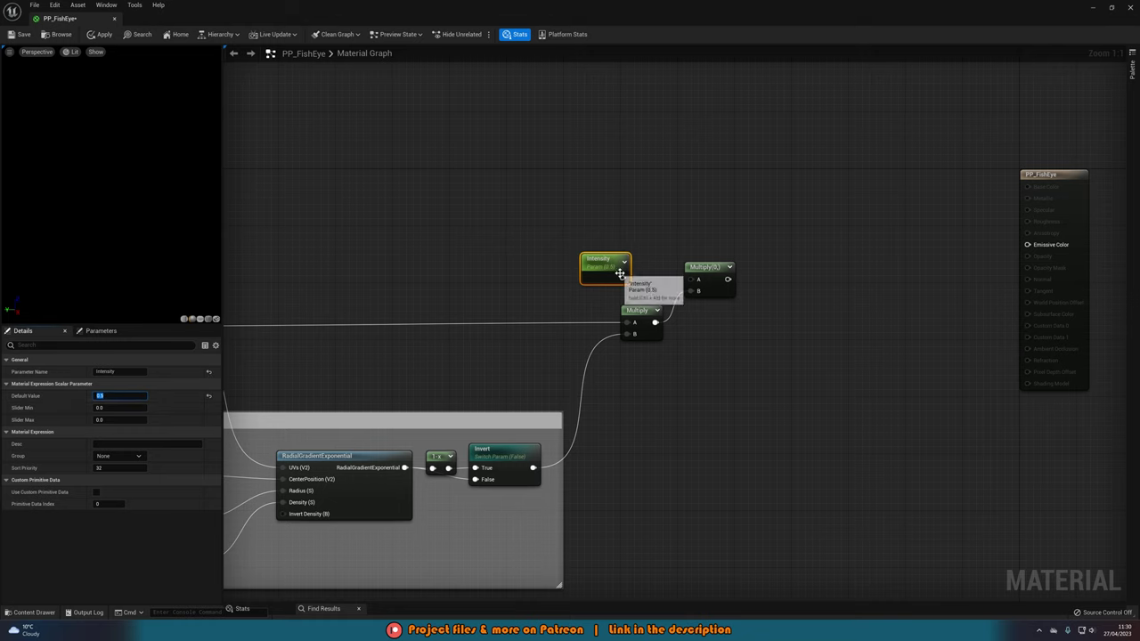
pyautogui.moveTo(622, 277)
pyautogui.mouseDown()
pyautogui.moveTo(690, 279)
pyautogui.moveTo(632, 255)
pyautogui.moveTo(649, 258)
pyautogui.mouseUp()
pyautogui.click(729, 234)
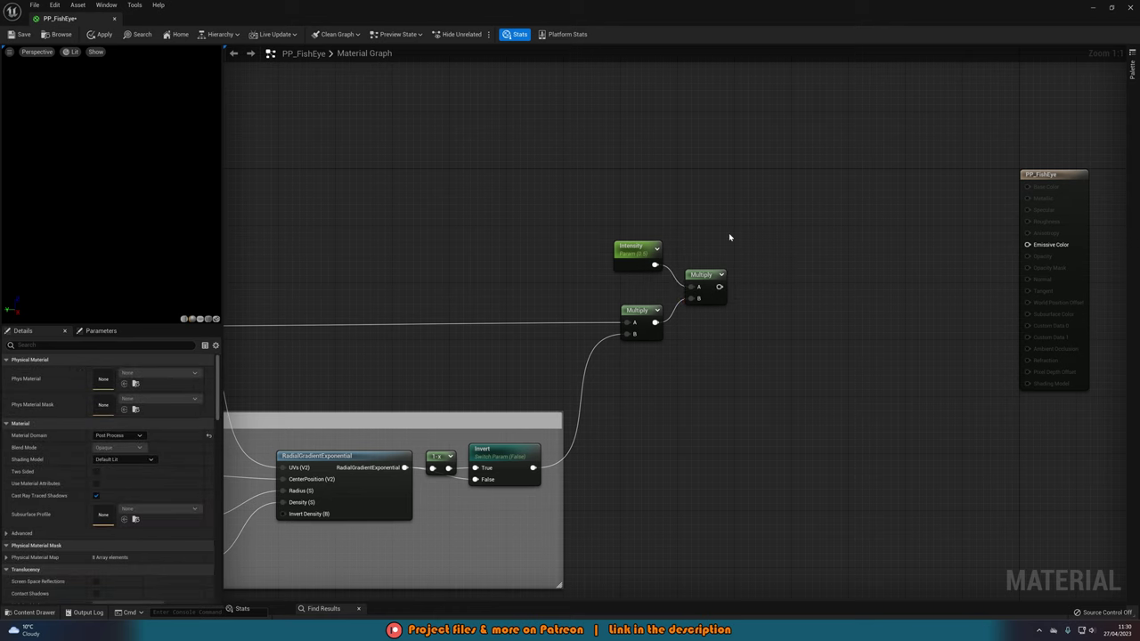
pyautogui.moveTo(728, 237); pyautogui.dragTo(647, 279, button='right')
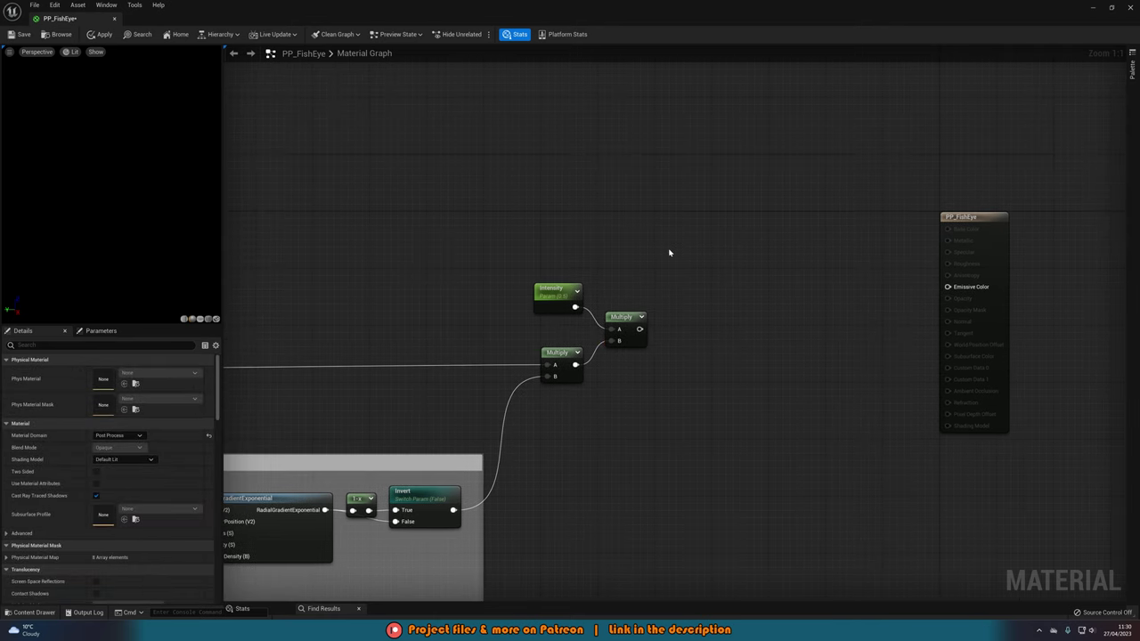
# - Add a Subtract node taking the intensity-scaled multiply as its B input
pyautogui.rightClick(669, 252)
pyautogui.write('lerp')
pyautogui.press('Escape')
pyautogui.click(670, 252)
pyautogui.moveTo(677, 282); pyautogui.dragTo(639, 330)
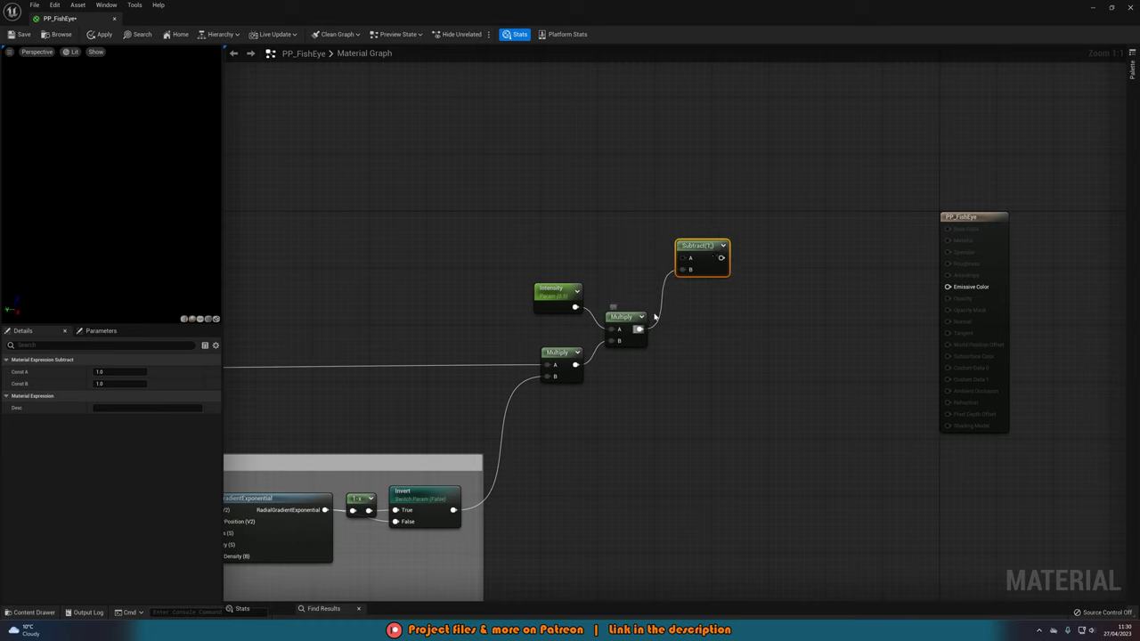
# - Wire the Mask output into Subtract's A, bending the long wire through a reroute point
pyautogui.moveTo(515, 249); pyautogui.dragTo(615, 399)
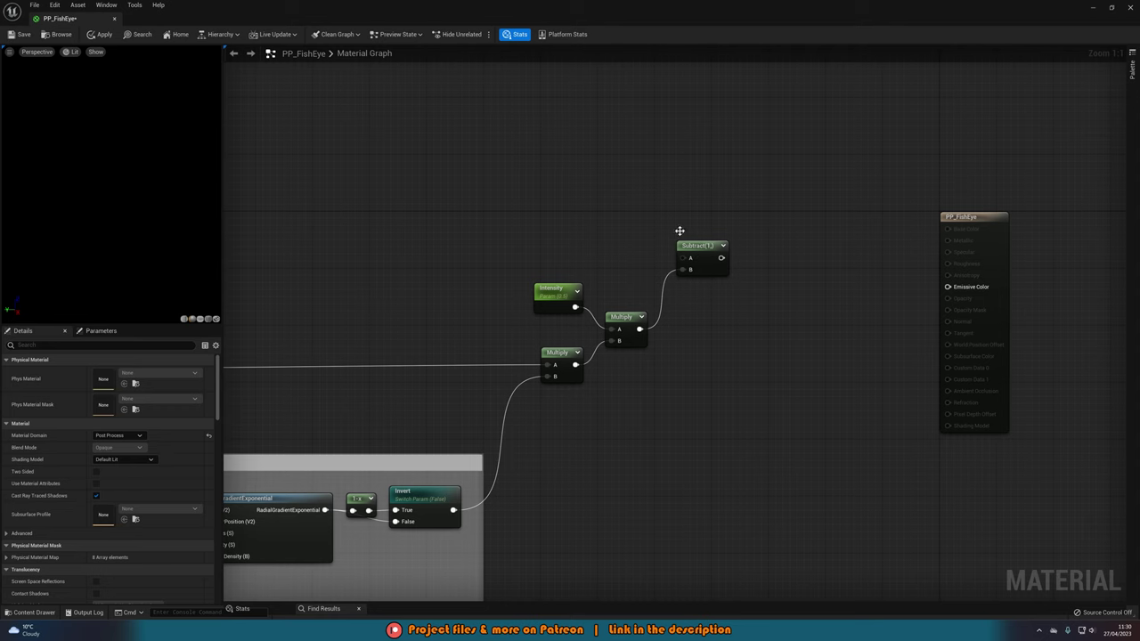
pyautogui.moveTo(572, 278); pyautogui.dragTo(692, 246, button='right')
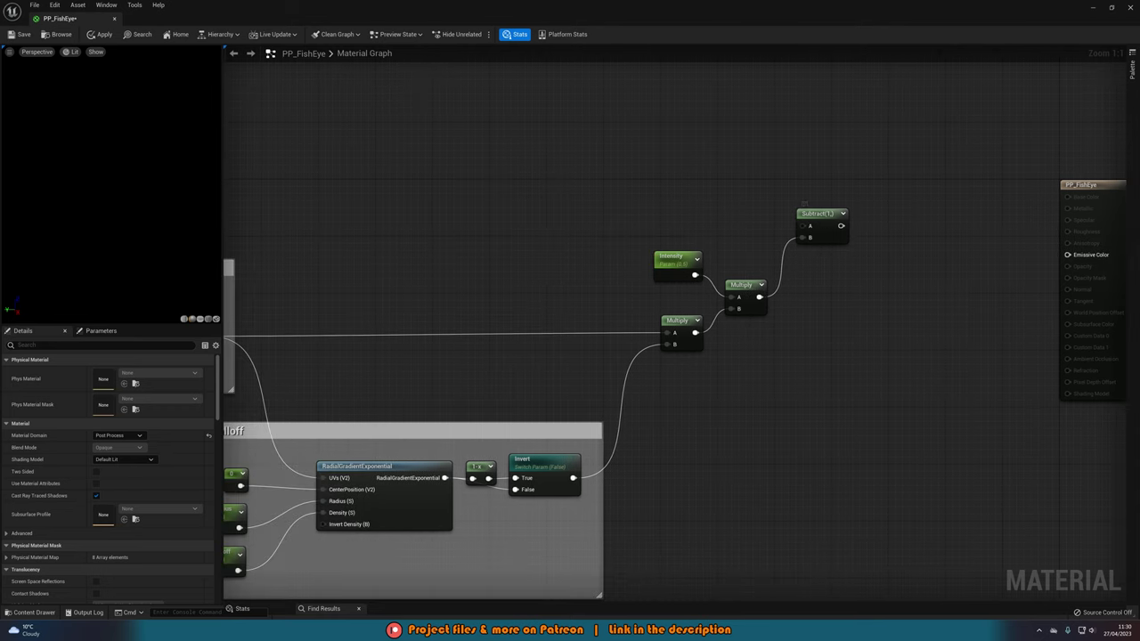
pyautogui.moveTo(514, 242); pyautogui.dragTo(583, 305, button='right')
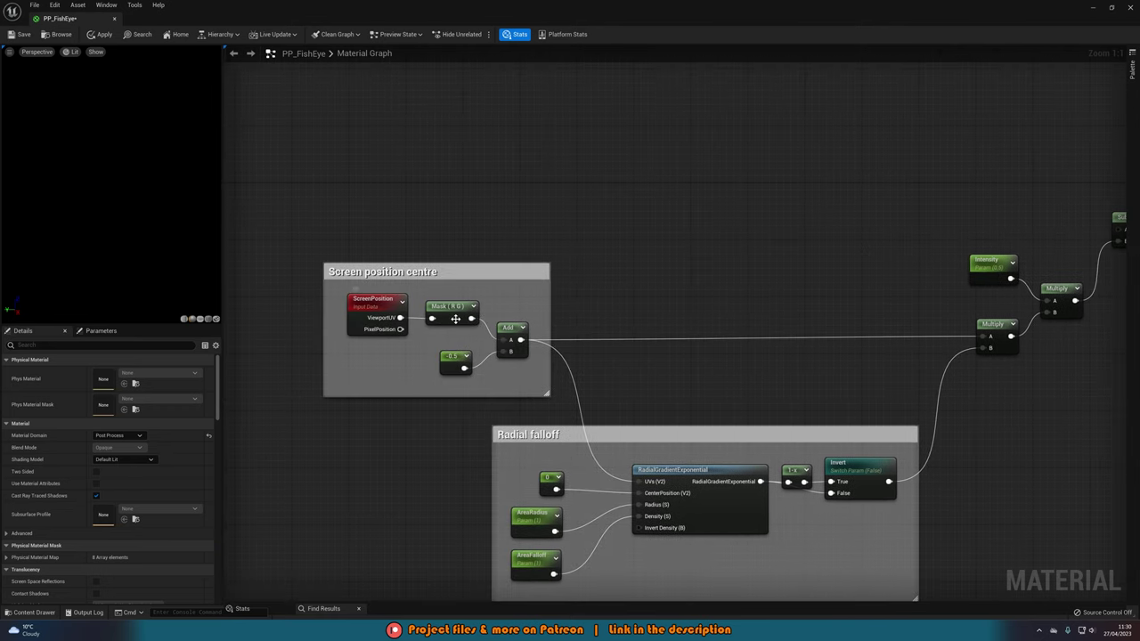
pyautogui.moveTo(472, 317)
pyautogui.mouseDown()
pyautogui.moveTo(607, 246)
pyautogui.moveTo(958, 235)
pyautogui.mouseUp()
pyautogui.click(338, 318)
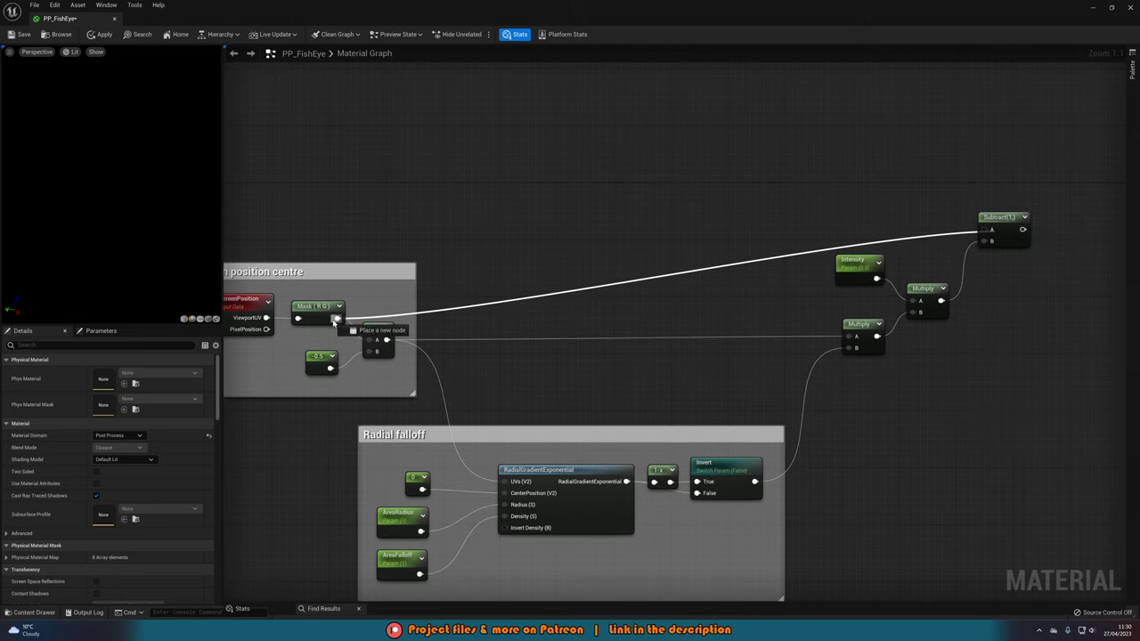
pyautogui.moveTo(338, 318); pyautogui.dragTo(987, 233)
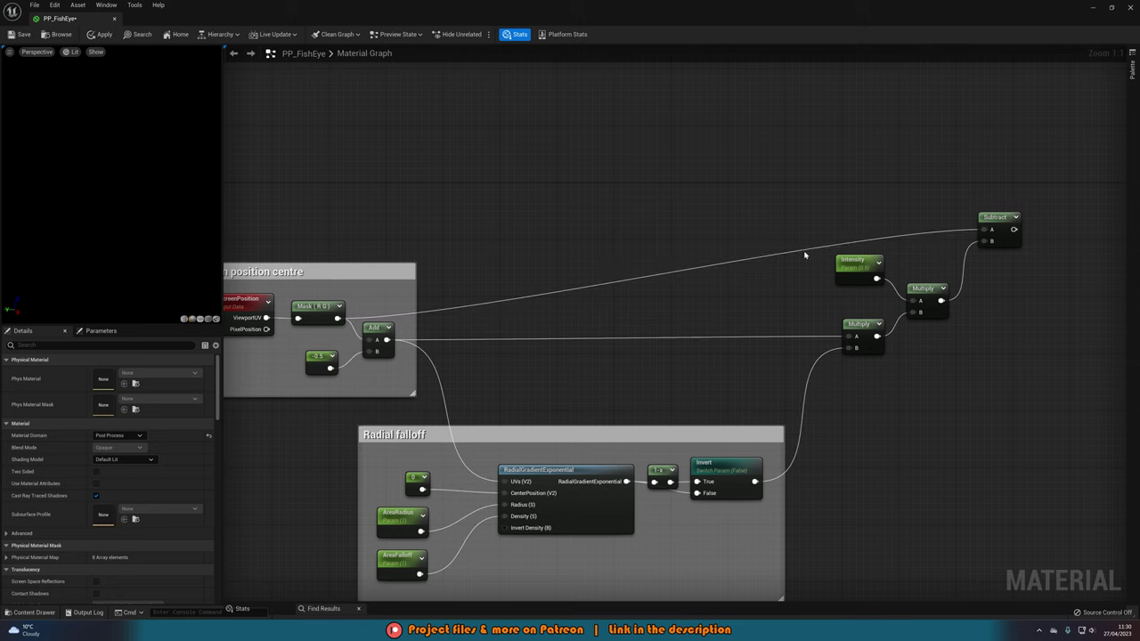
pyautogui.doubleClick(807, 249)
pyautogui.moveTo(811, 255); pyautogui.dragTo(419, 243)
pyautogui.click(459, 240)
pyautogui.moveTo(1039, 242)
pyautogui.mouseDown(button='right')
pyautogui.moveTo(631, 247)
pyautogui.moveTo(567, 293)
pyautogui.mouseUp(button='right')
# - Sample a PostProcessInput0 SceneTexture at the Subtract result and wire its Color to Emissive Color
pyautogui.moveTo(539, 282); pyautogui.dragTo(588, 289)
pyautogui.write('scenete')
pyautogui.press('Return')
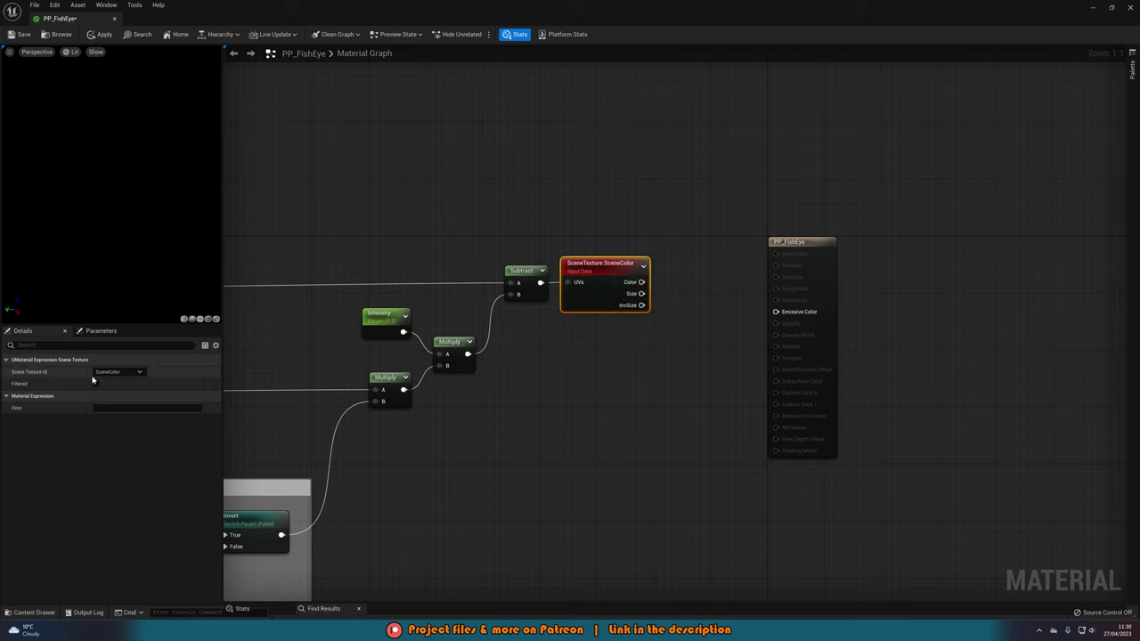
pyautogui.click(111, 372)
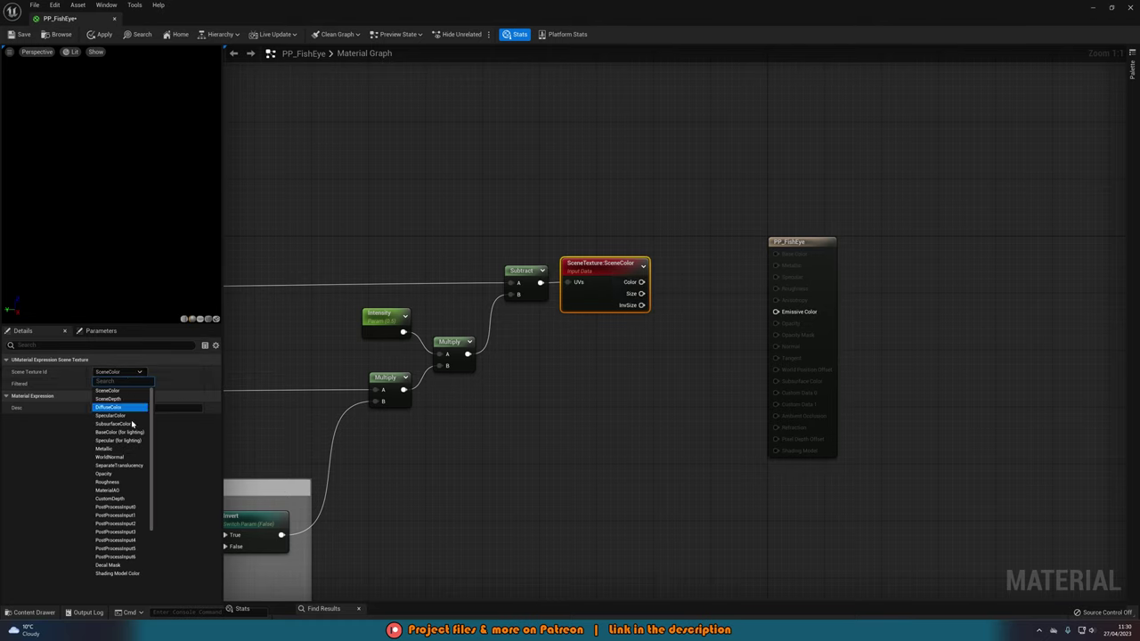
pyautogui.click(116, 506)
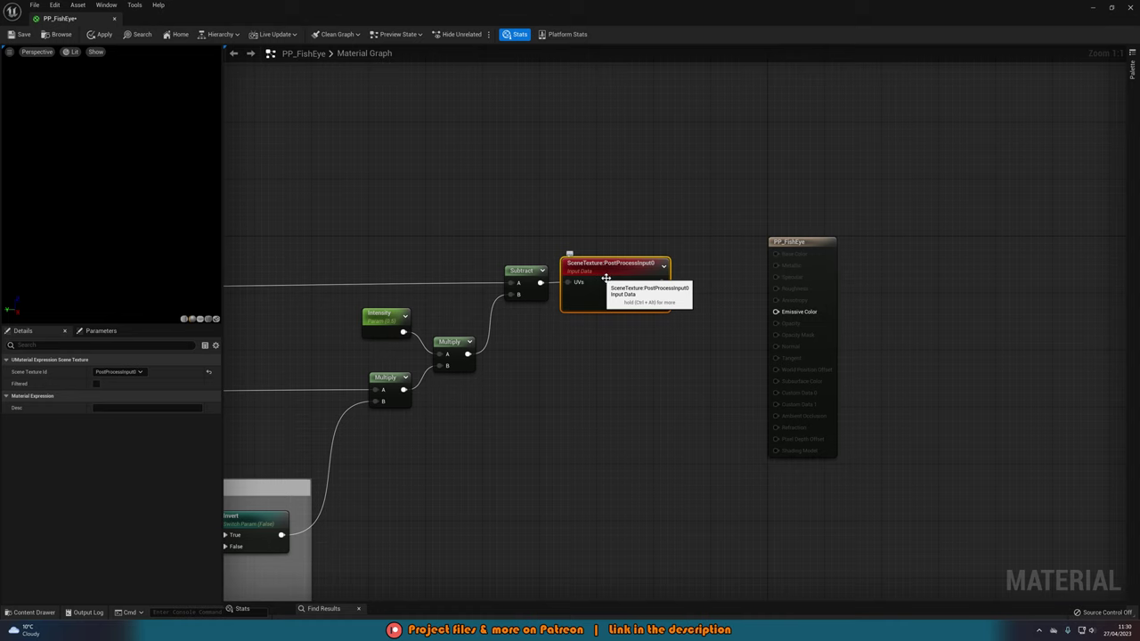
pyautogui.moveTo(661, 281); pyautogui.dragTo(793, 316)
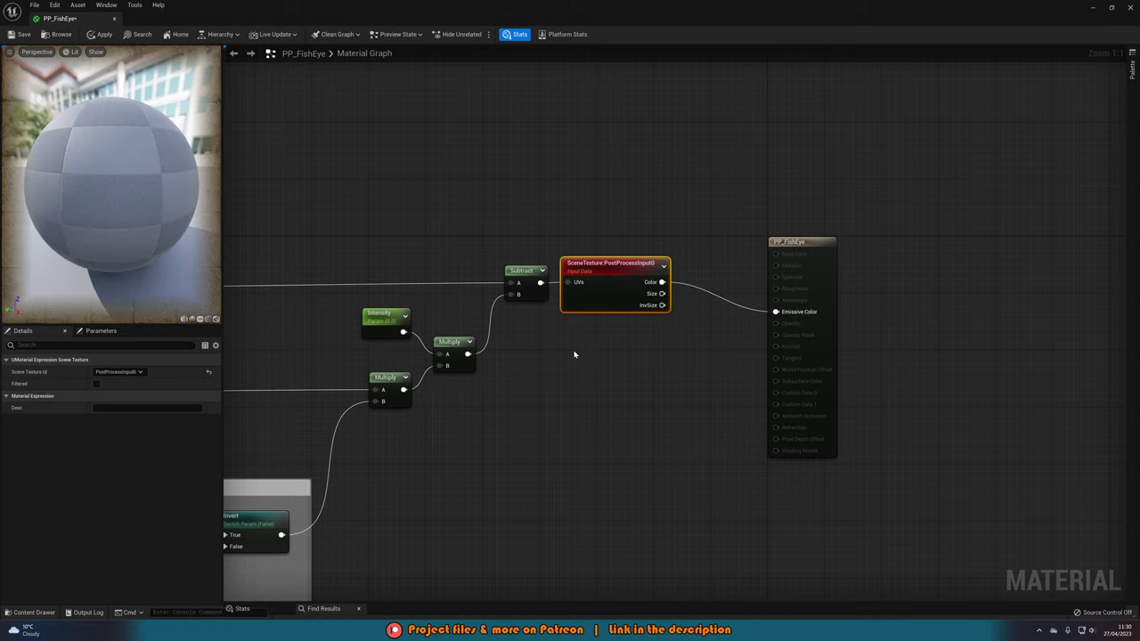
# - Review the whole graph and save the PP_FishEye material
pyautogui.scroll(-3, 738, 315)
pyautogui.scroll(-1, 738, 315)
pyautogui.moveTo(261, 215); pyautogui.dragTo(800, 512)
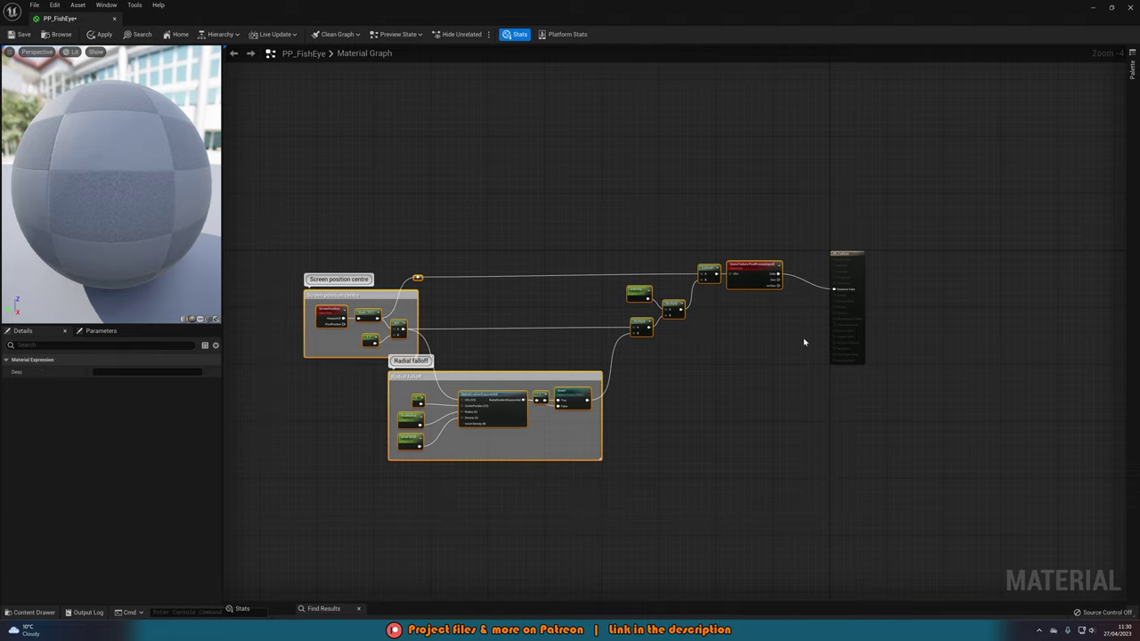
pyautogui.scroll(4, 567, 353)
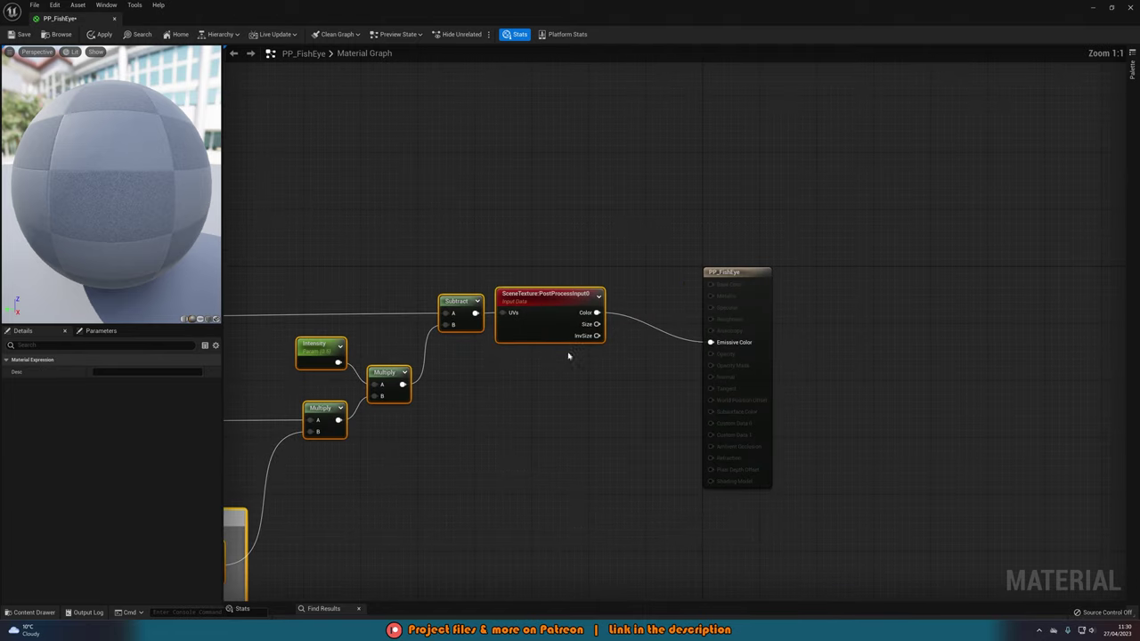
pyautogui.click(564, 273)
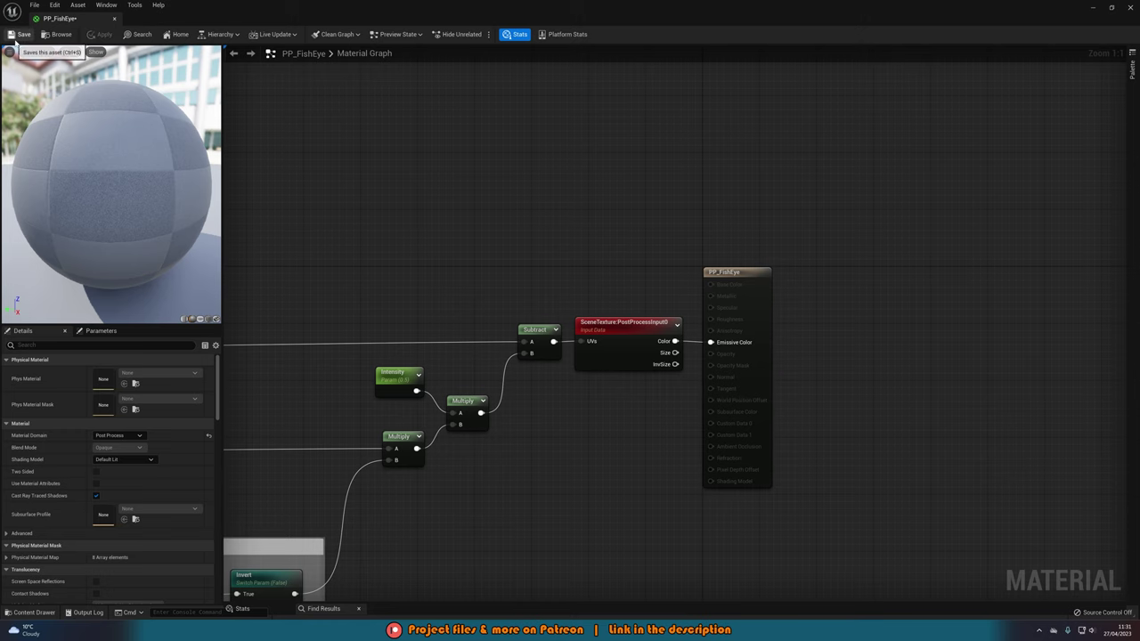
pyautogui.click(20, 34)
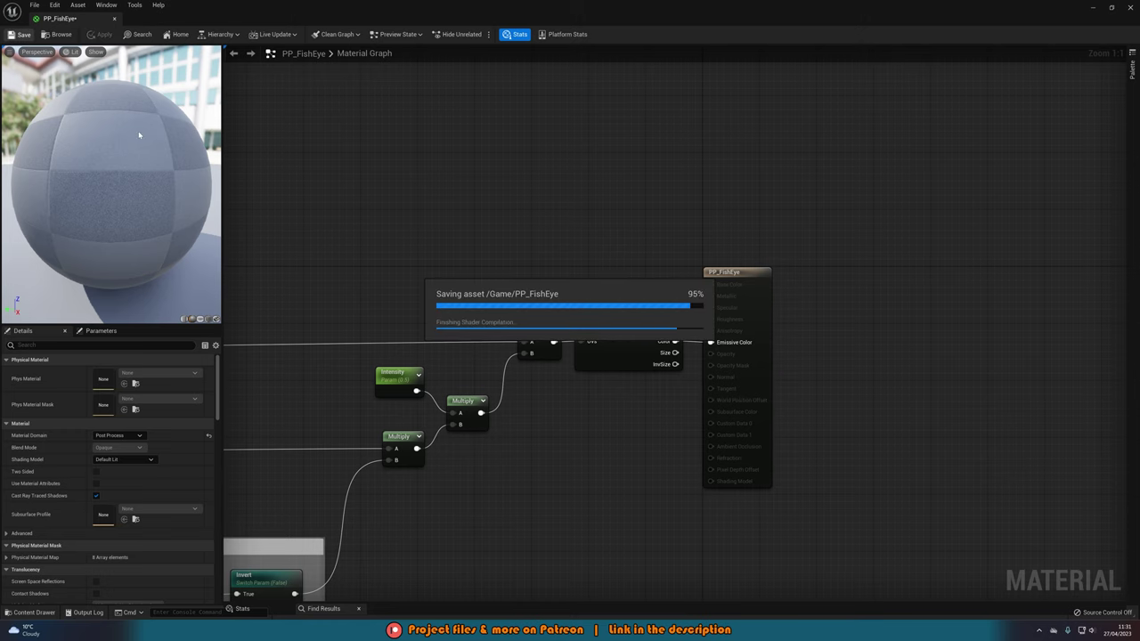
# - Create a material instance PP_FishEye_Inst from PP_FishEye and open it for editing
pyautogui.click(1094, 7)
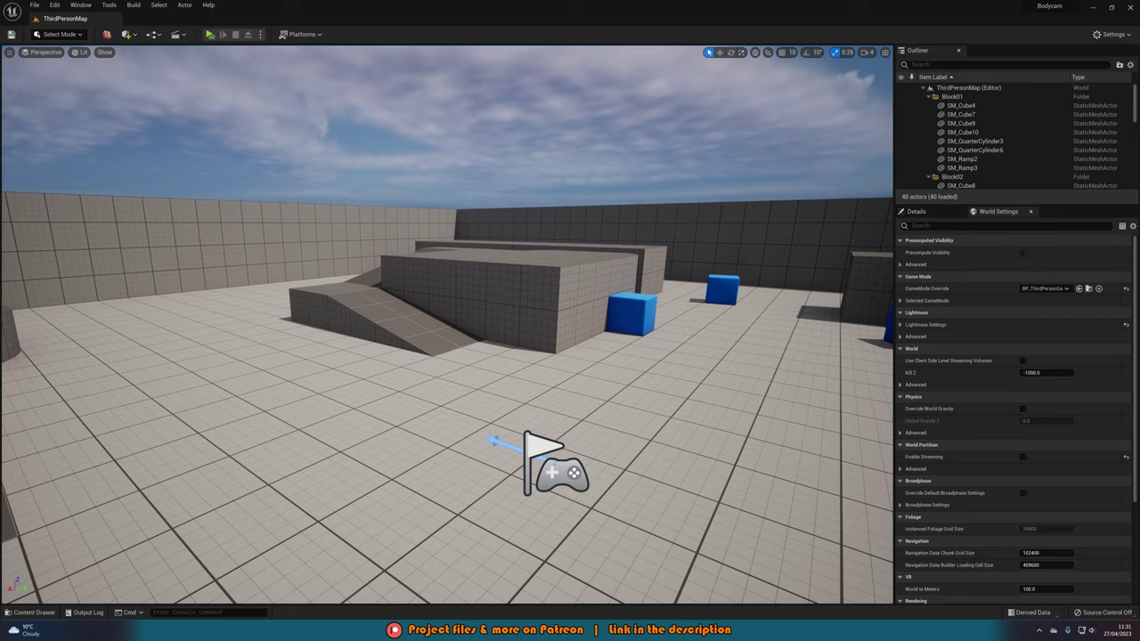
pyautogui.click(33, 611)
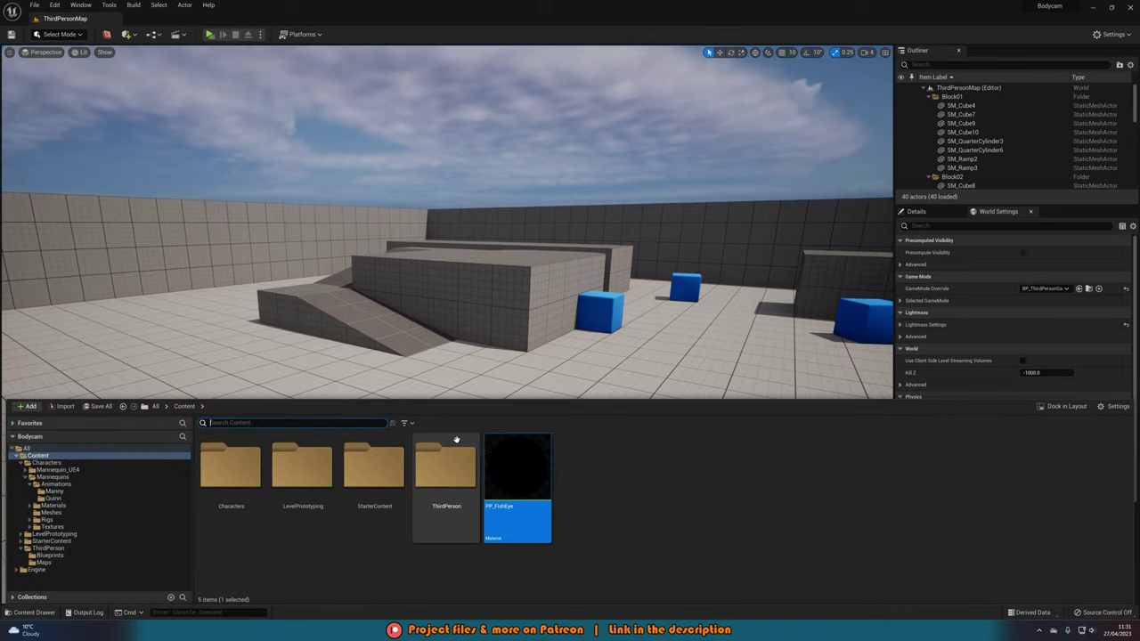
pyautogui.rightClick(518, 464)
pyautogui.click(560, 255)
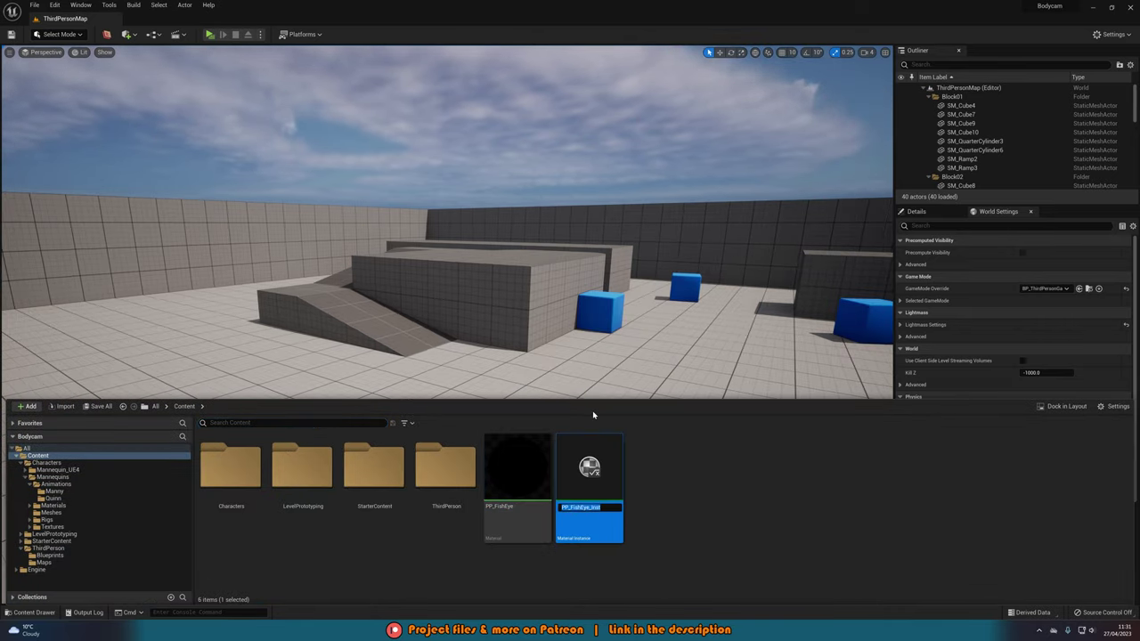
pyautogui.press('Return')
pyautogui.doubleClick(573, 475)
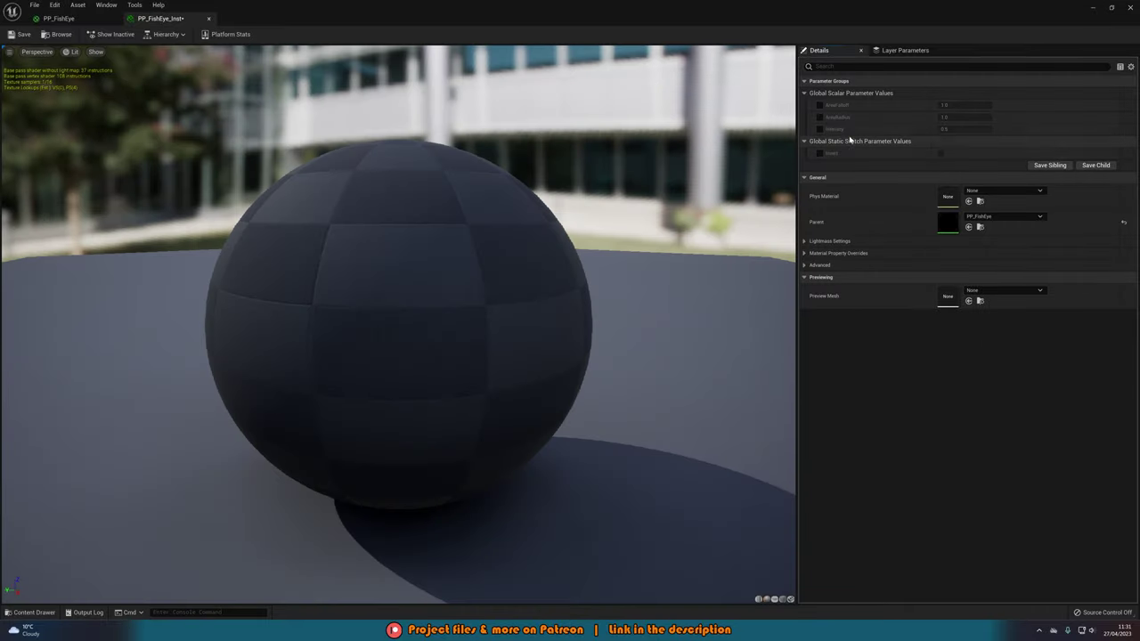
# - Enable AreaFalloff, AreaRadius and Intensity overrides, test Invert, and raise Intensity to about 1.5
pyautogui.click(820, 105)
pyautogui.click(819, 117)
pyautogui.click(819, 129)
pyautogui.click(940, 154)
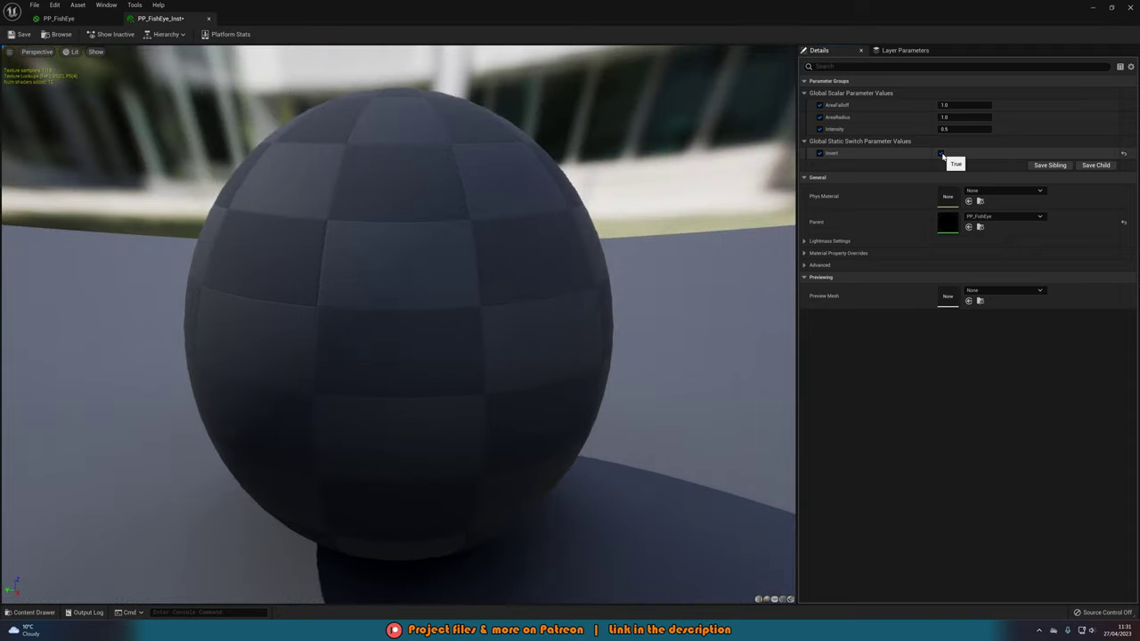
pyautogui.click(941, 154)
pyautogui.moveTo(948, 126); pyautogui.dragTo(942, 105)
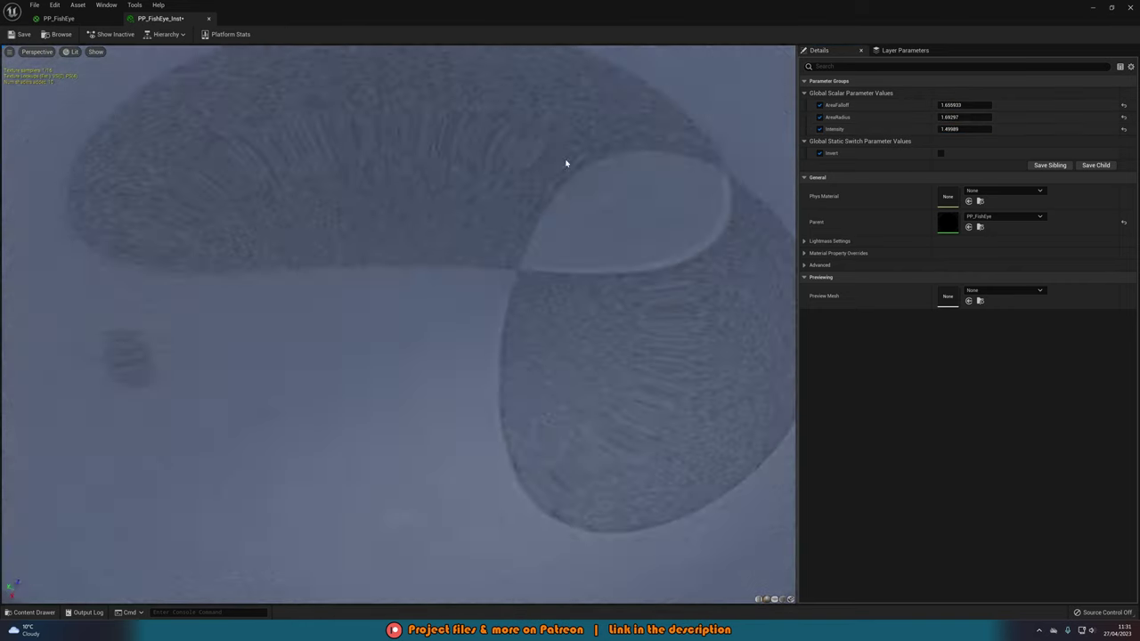
pyautogui.moveTo(565, 163); pyautogui.dragTo(463, 267)
# - Reset the scalar parameters to defaults with Invert off, save the instance, and minimize its editor
pyautogui.click(1124, 104)
pyautogui.click(1124, 128)
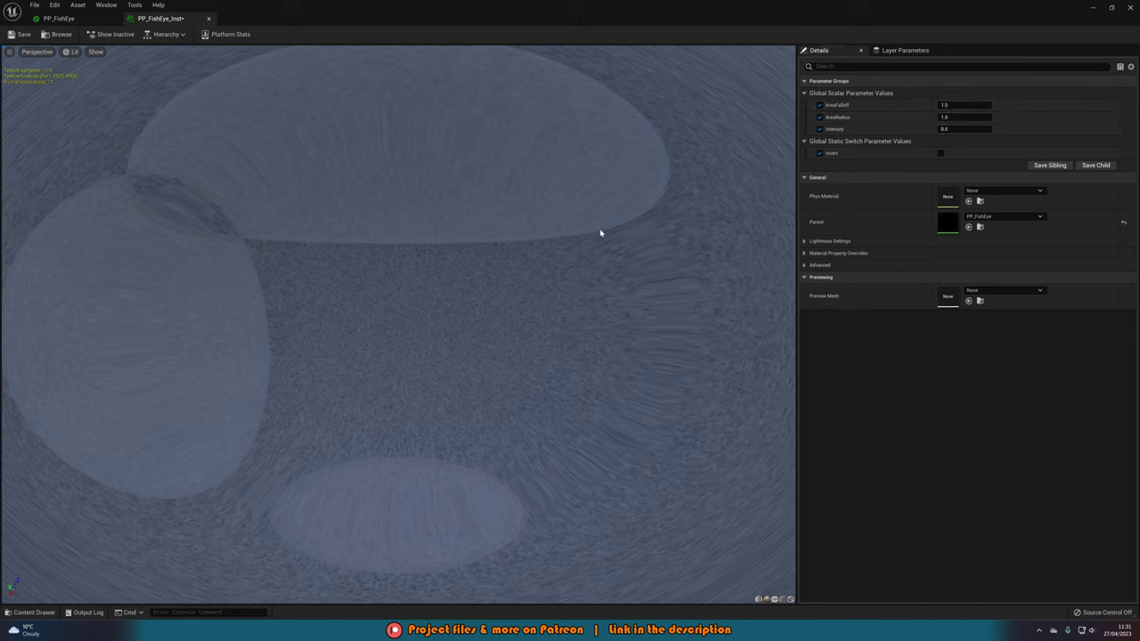
pyautogui.click(942, 154)
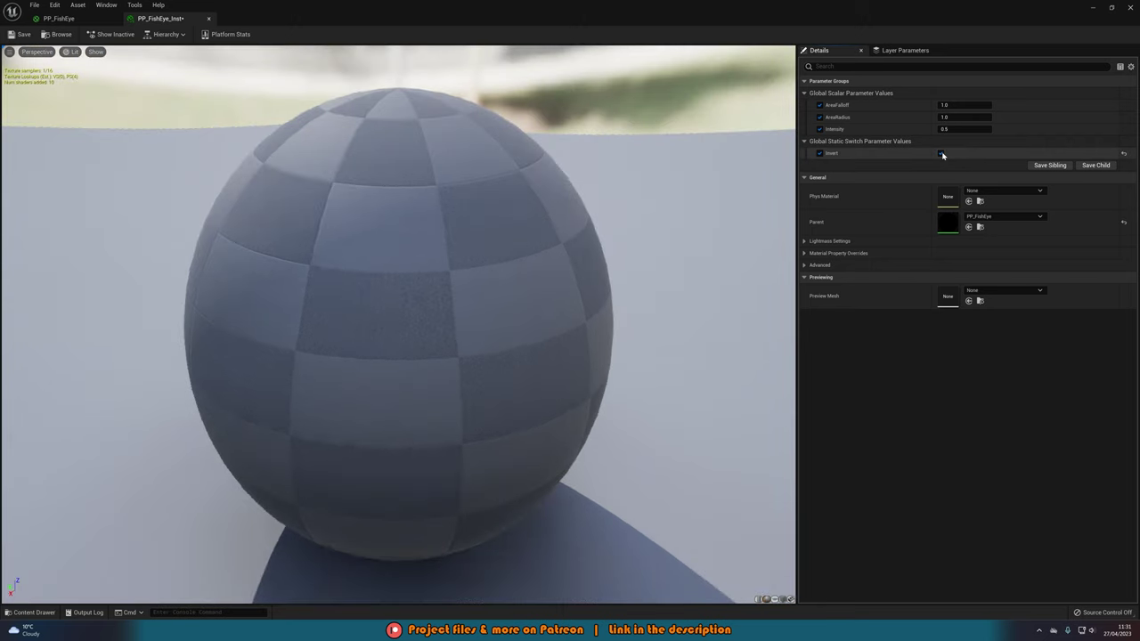
pyautogui.click(942, 154)
pyautogui.click(19, 33)
pyautogui.click(1093, 9)
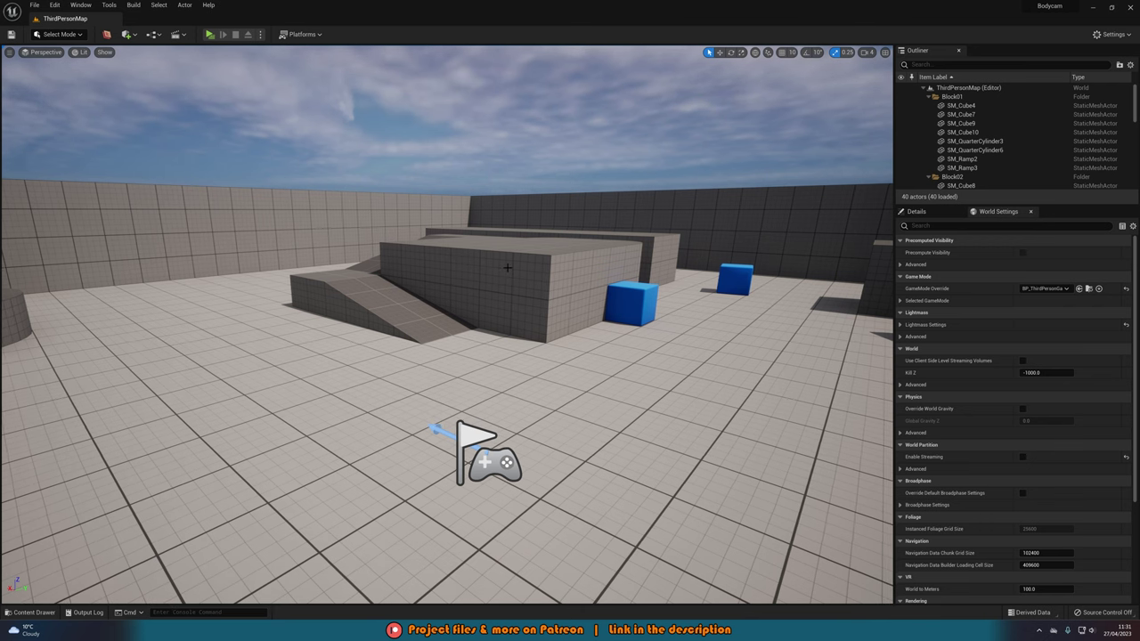
# - Select the level's PostProcessVolume via a 'post' search and confirm its Infinite Extent (Unbound) setting
pyautogui.click(962, 70)
pyautogui.write('t')
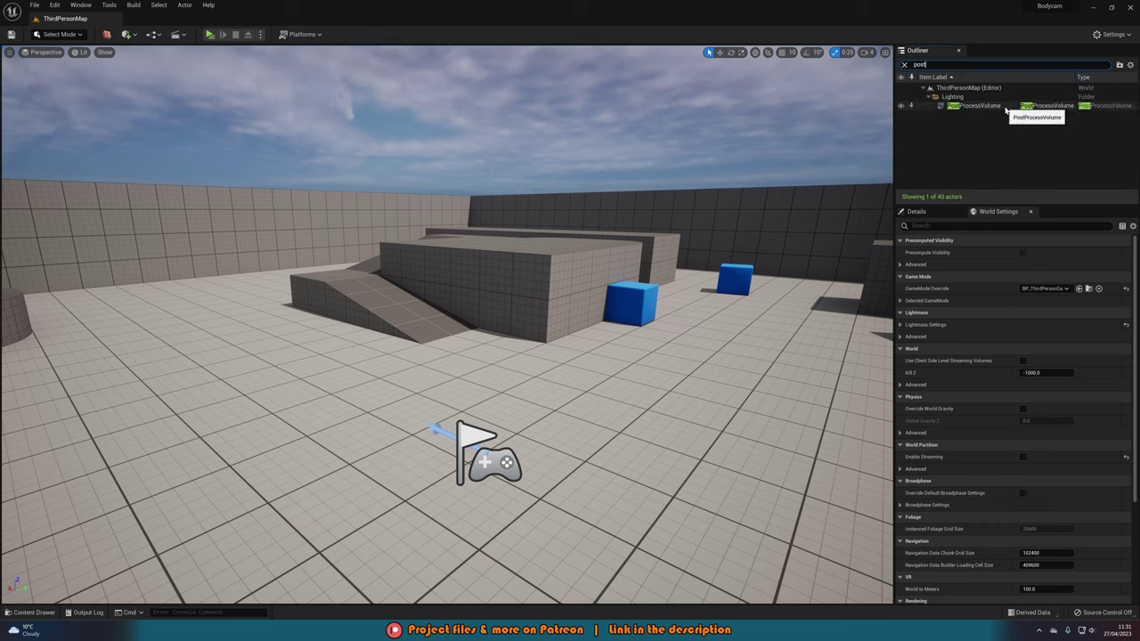
pyautogui.click(135, 35)
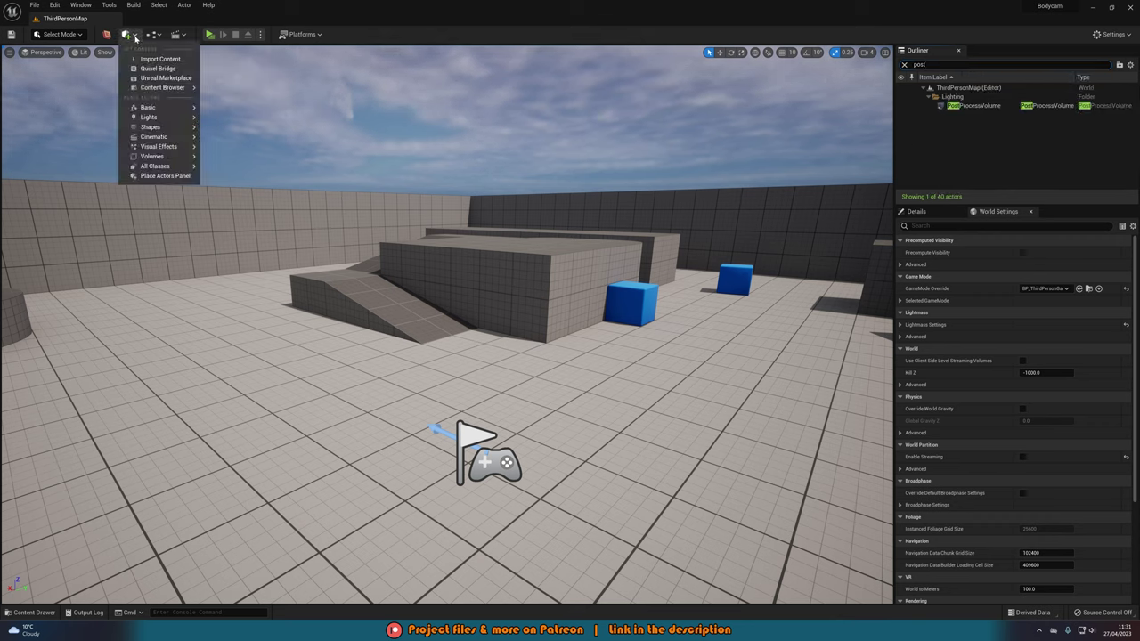
pyautogui.write('post')
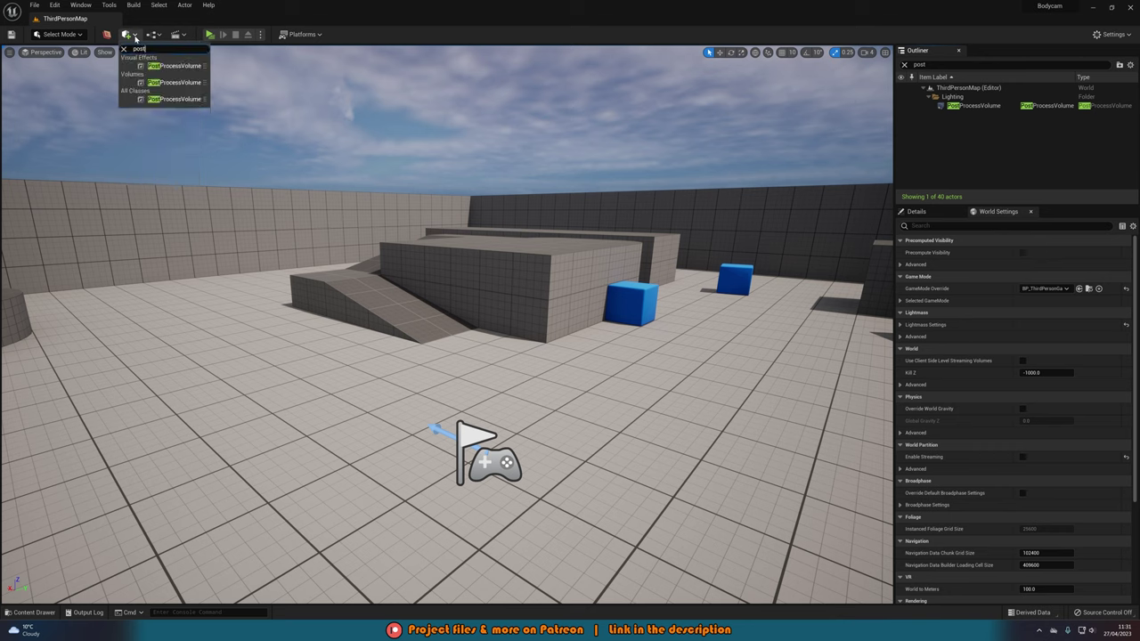
pyautogui.click(975, 105)
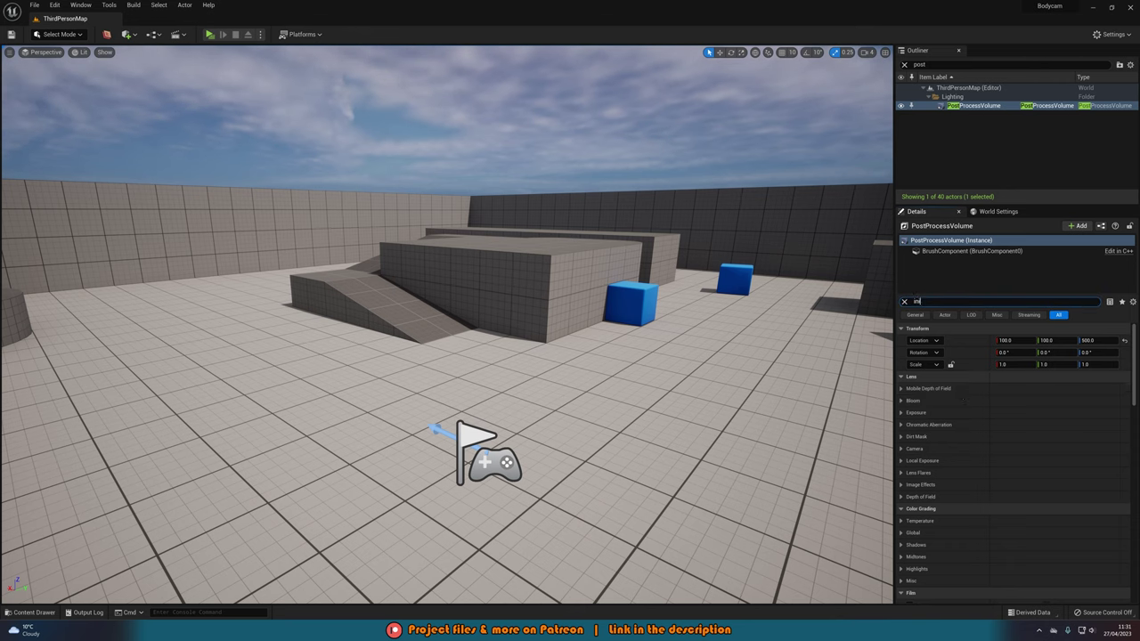
pyautogui.write('ini')
pyautogui.write('fin')
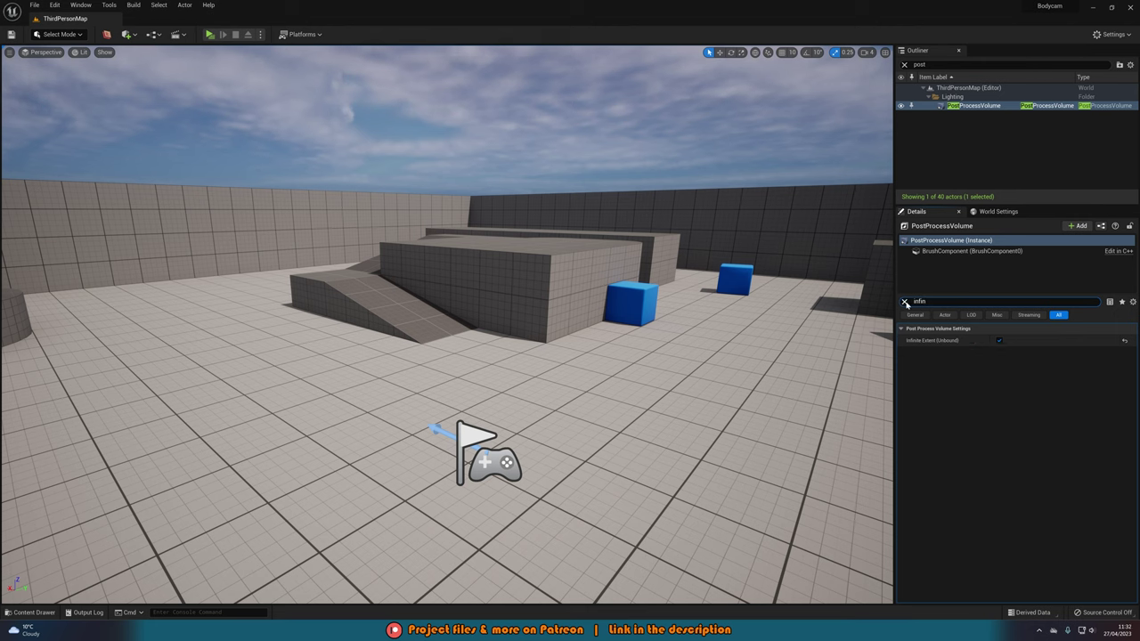
# - Add PP_FishEye_Inst as an asset-reference Post Process Material on the volume, then restore its editor
pyautogui.click(905, 302)
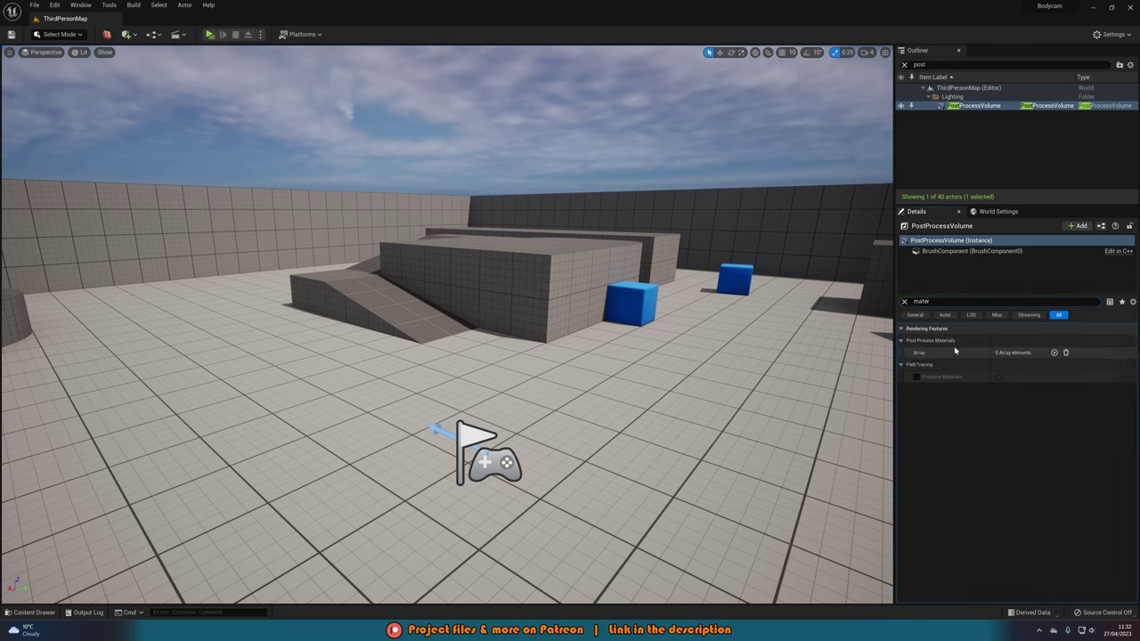
pyautogui.click(1055, 352)
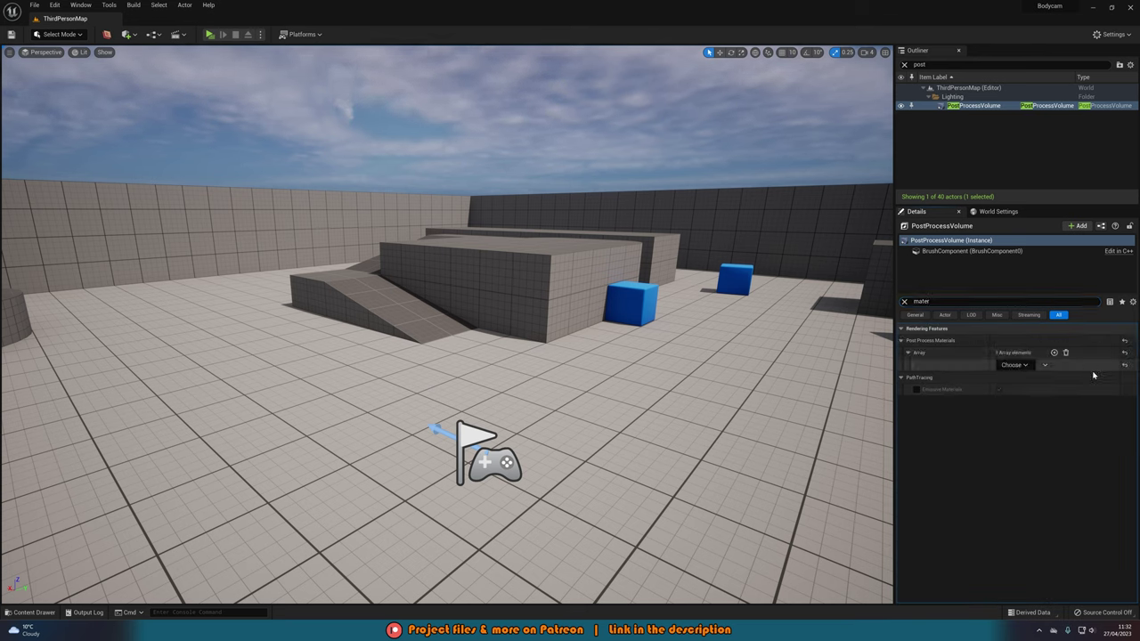
pyautogui.click(1026, 378)
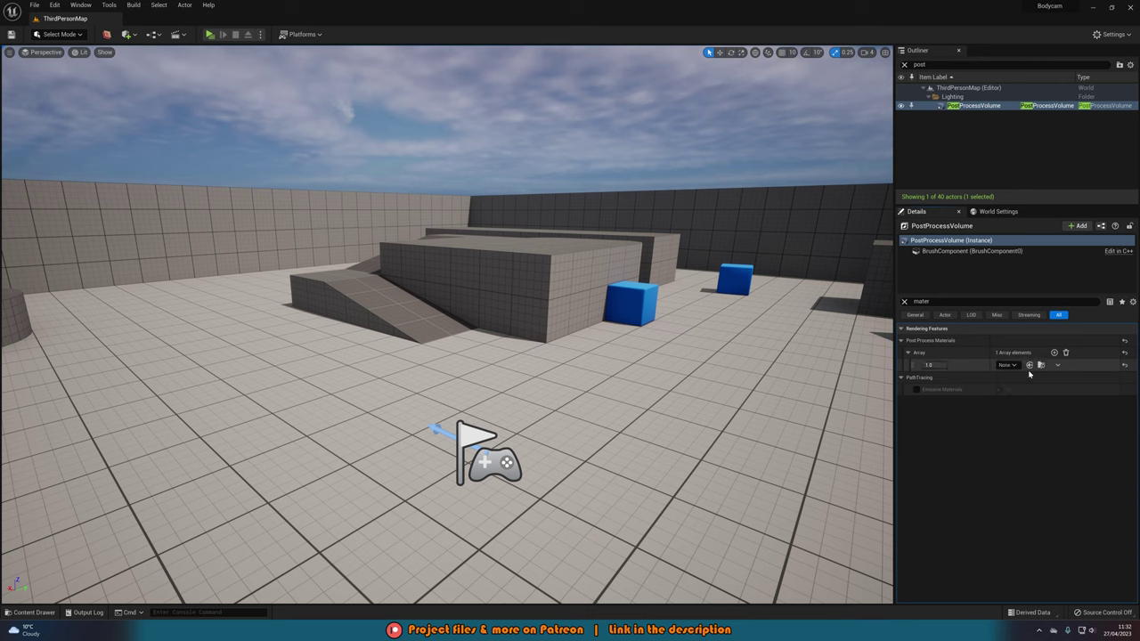
pyautogui.click(1013, 365)
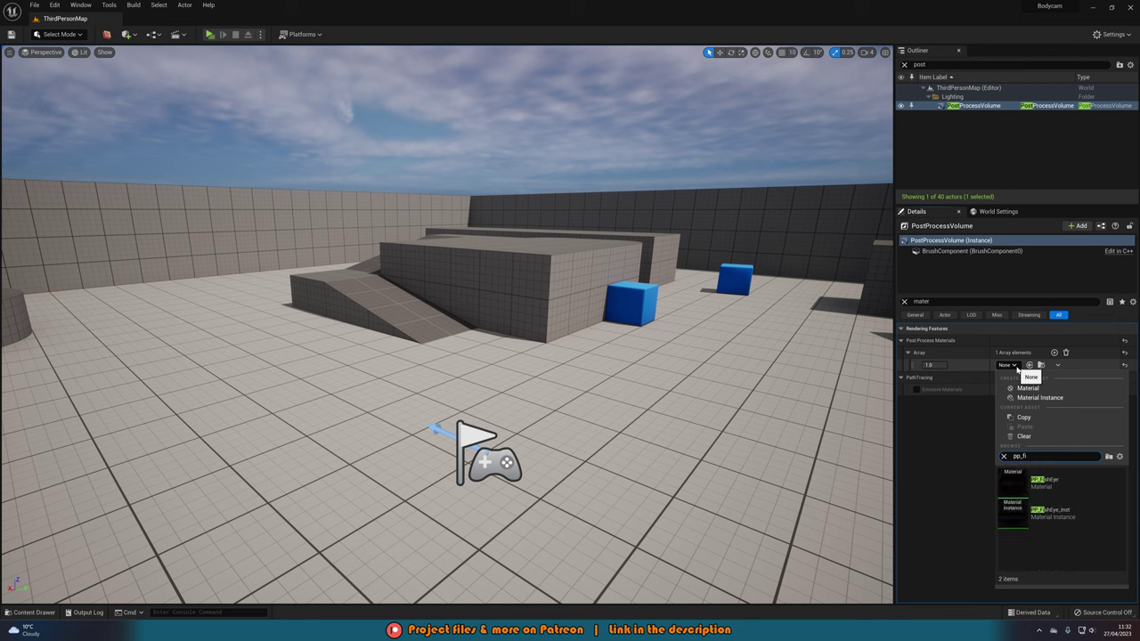
pyautogui.click(1069, 522)
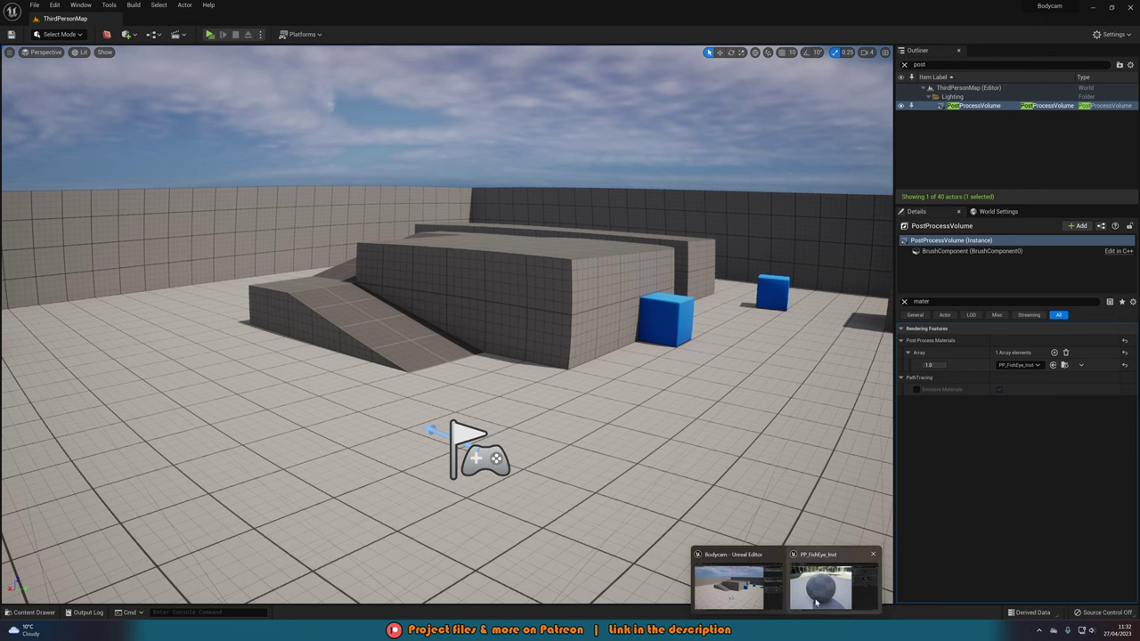
pyautogui.click(821, 579)
# - Move the material editor beside the level, raise AreaFalloff to about 1.39, and toggle Invert
pyautogui.moveTo(571, 17); pyautogui.dragTo(878, 125)
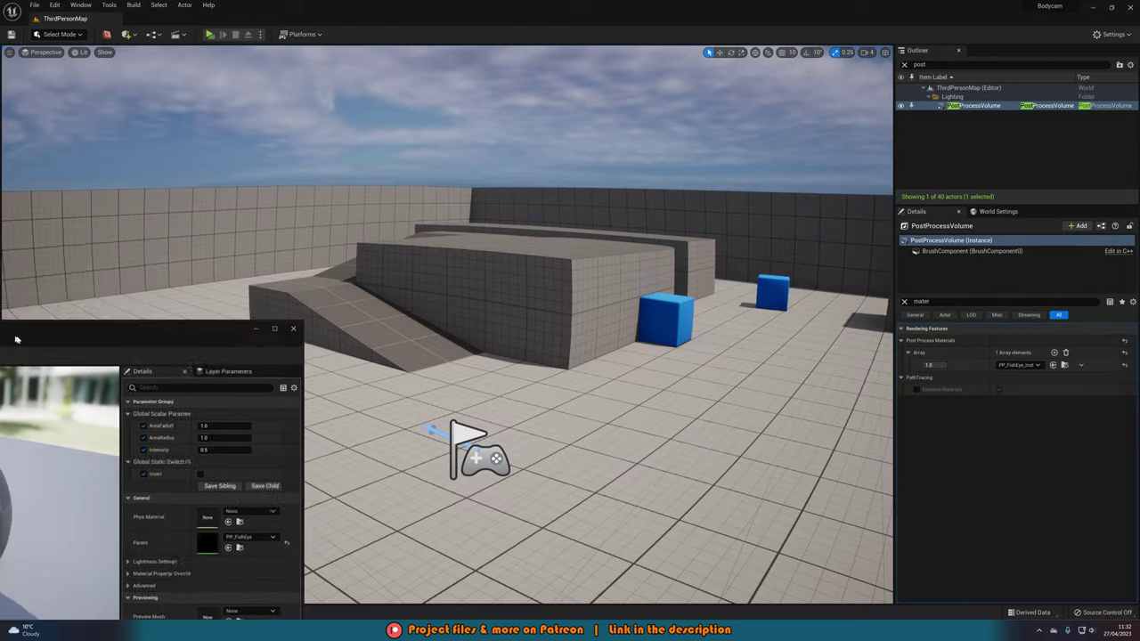
pyautogui.moveTo(878, 125); pyautogui.dragTo(43, 260)
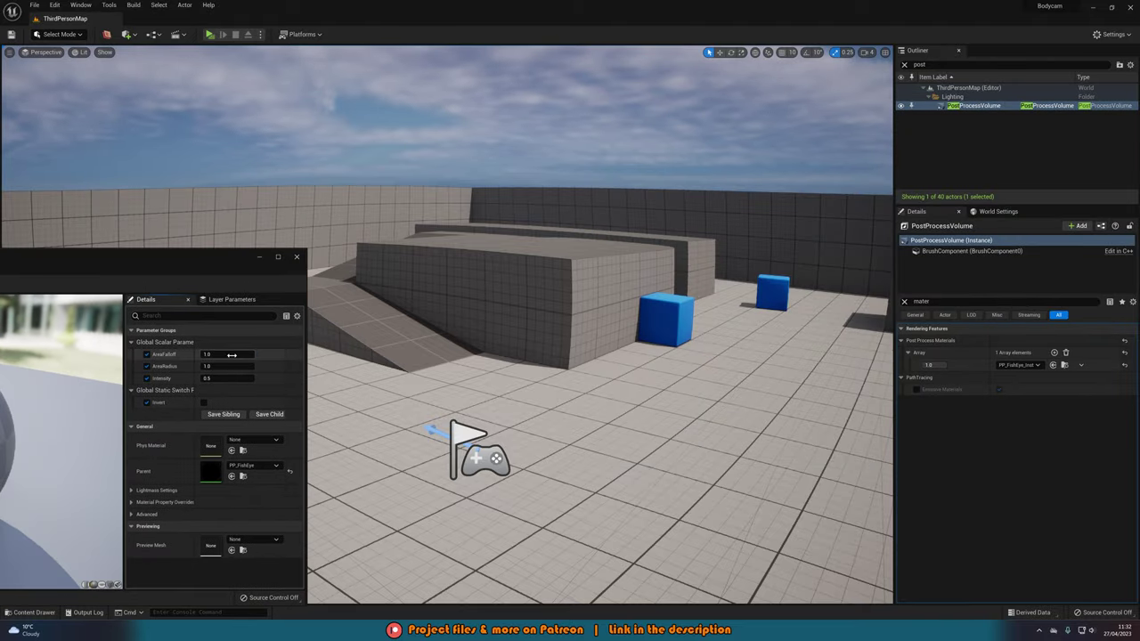
pyautogui.moveTo(231, 355); pyautogui.dragTo(259, 355)
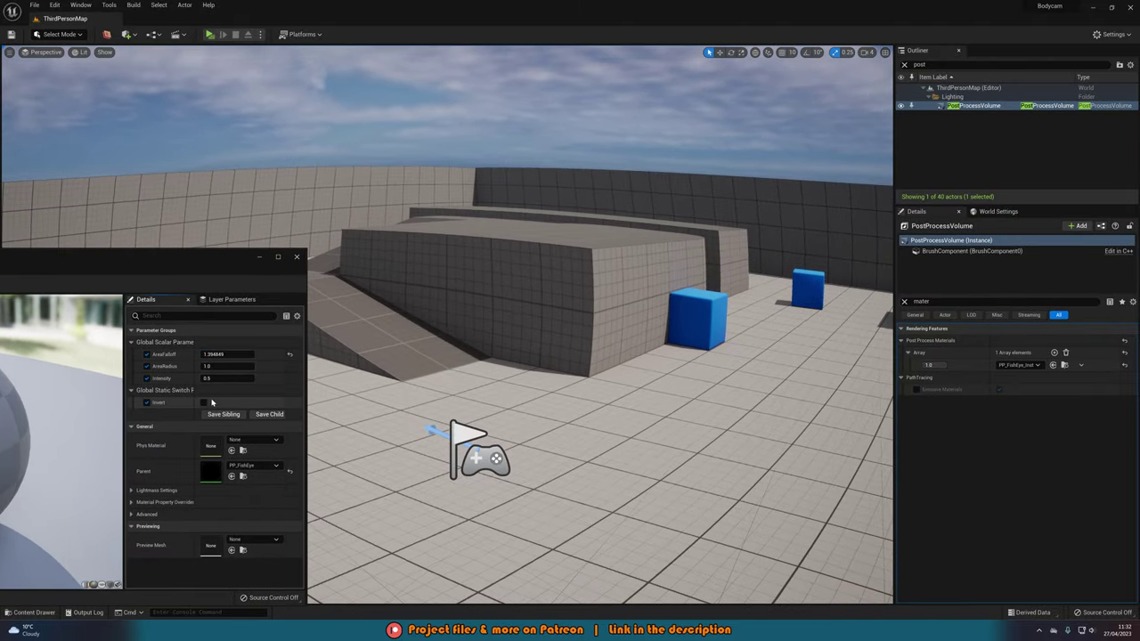
pyautogui.click(205, 404)
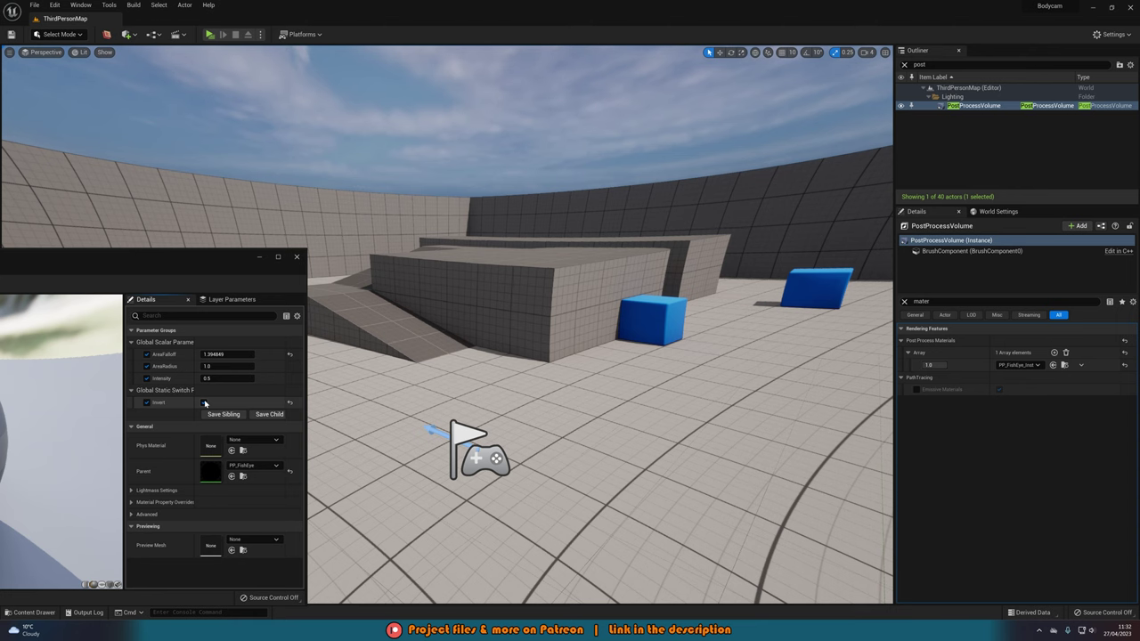
# - Strengthen Intensity, then reset all scalar parameters to defaults and minimize the editor
pyautogui.moveTo(227, 379)
pyautogui.mouseDown()
pyautogui.moveTo(263, 378)
pyautogui.moveTo(200, 378)
pyautogui.moveTo(271, 368)
pyautogui.mouseUp()
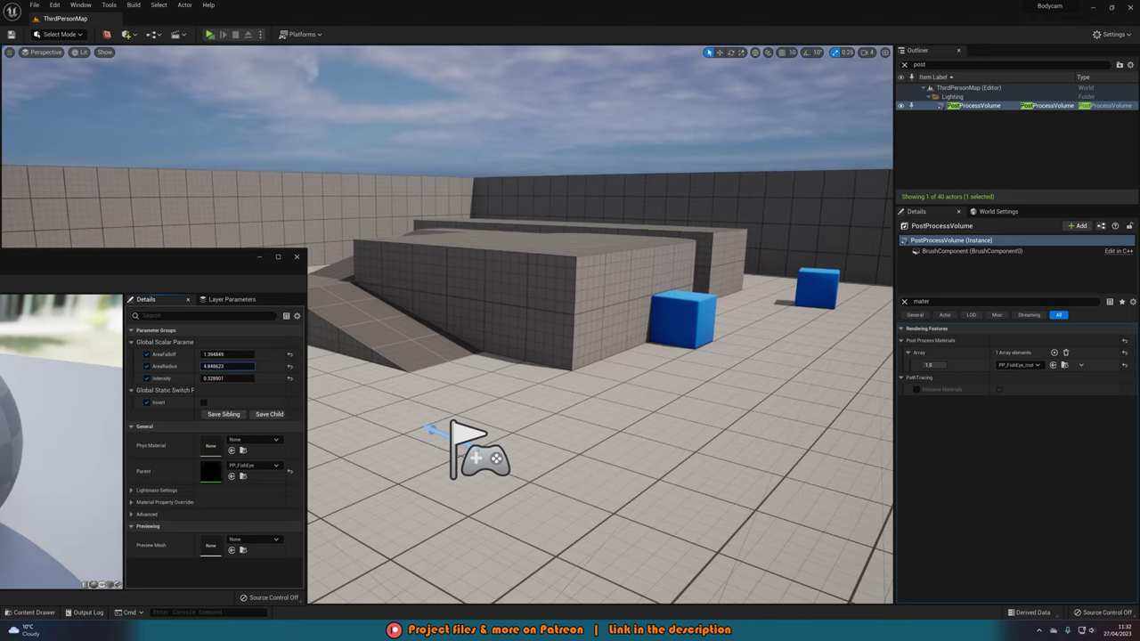
pyautogui.click(289, 366)
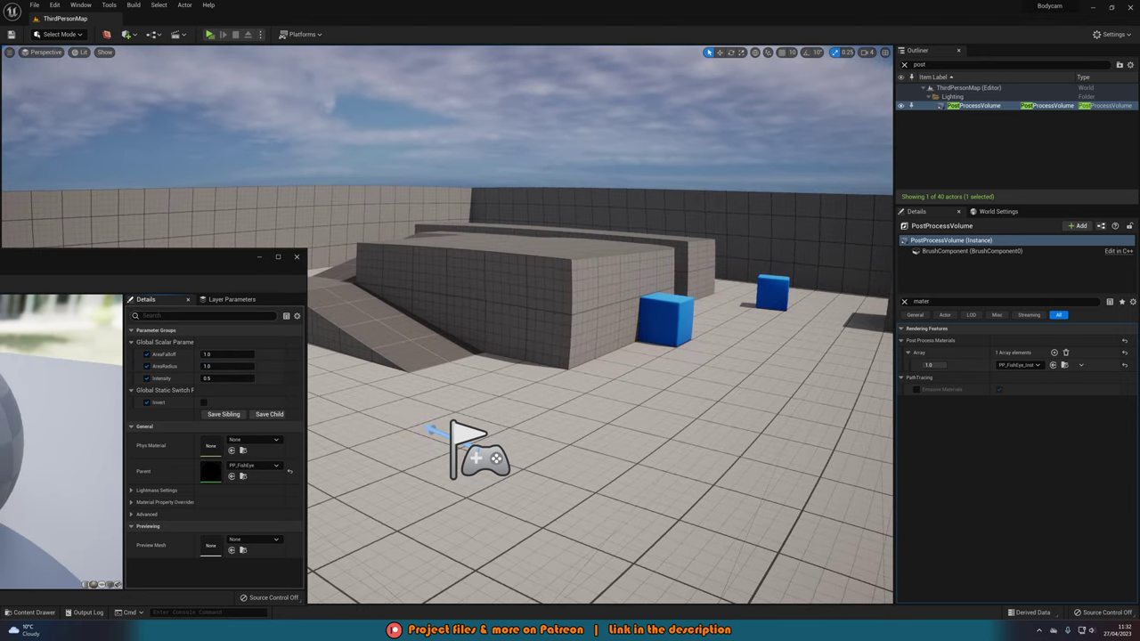
pyautogui.moveTo(178, 264); pyautogui.dragTo(703, 4)
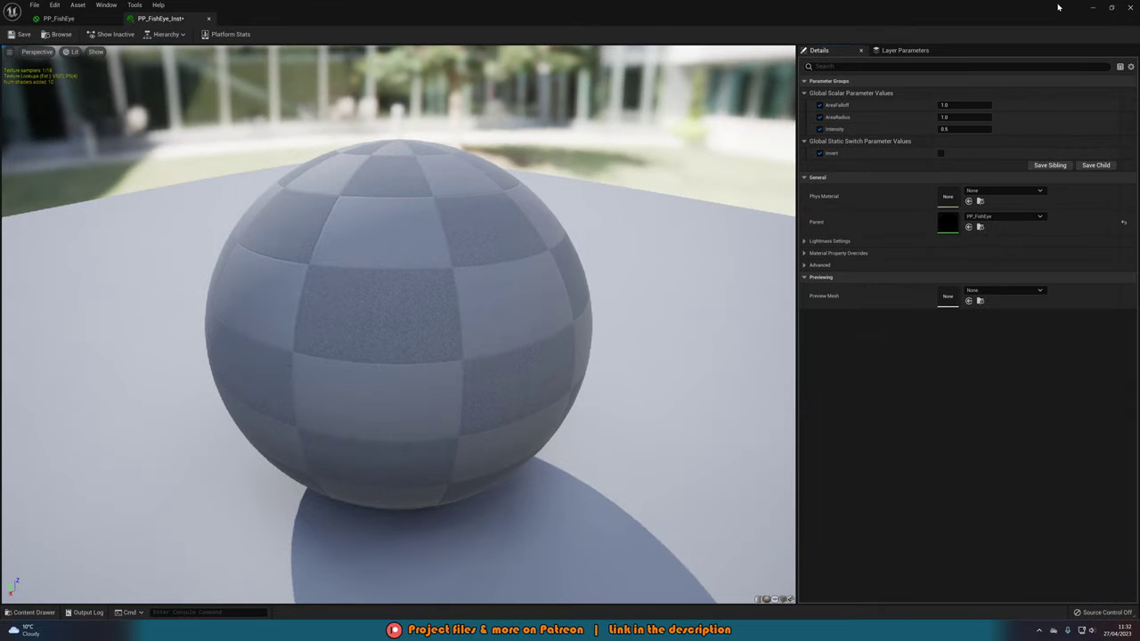
pyautogui.click(1092, 8)
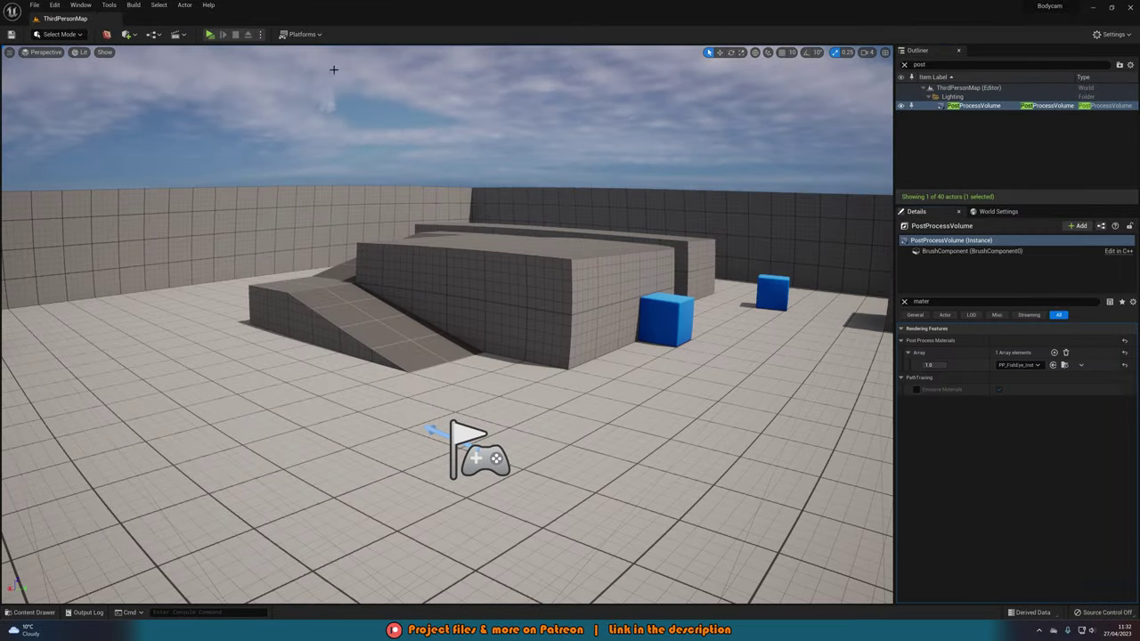
# - Play the level in a standalone window and walk past the cube, cylinder and ramp to check the fisheye
pyautogui.click(210, 34)
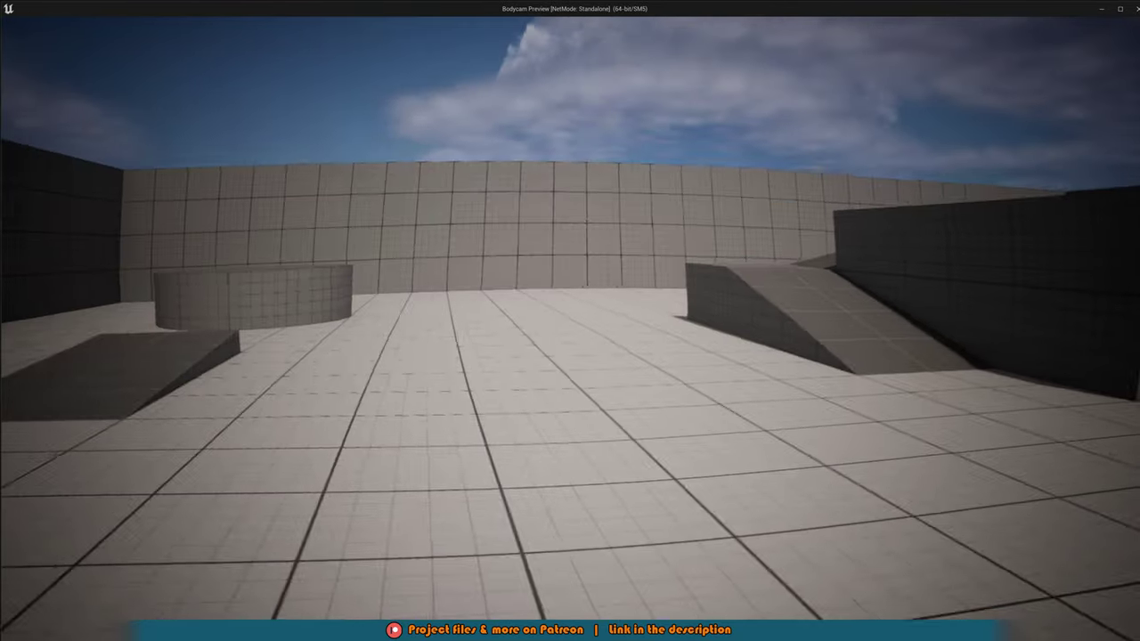
pyautogui.press('w')
pyautogui.press('w')
pyautogui.press('w')
pyautogui.press('w')
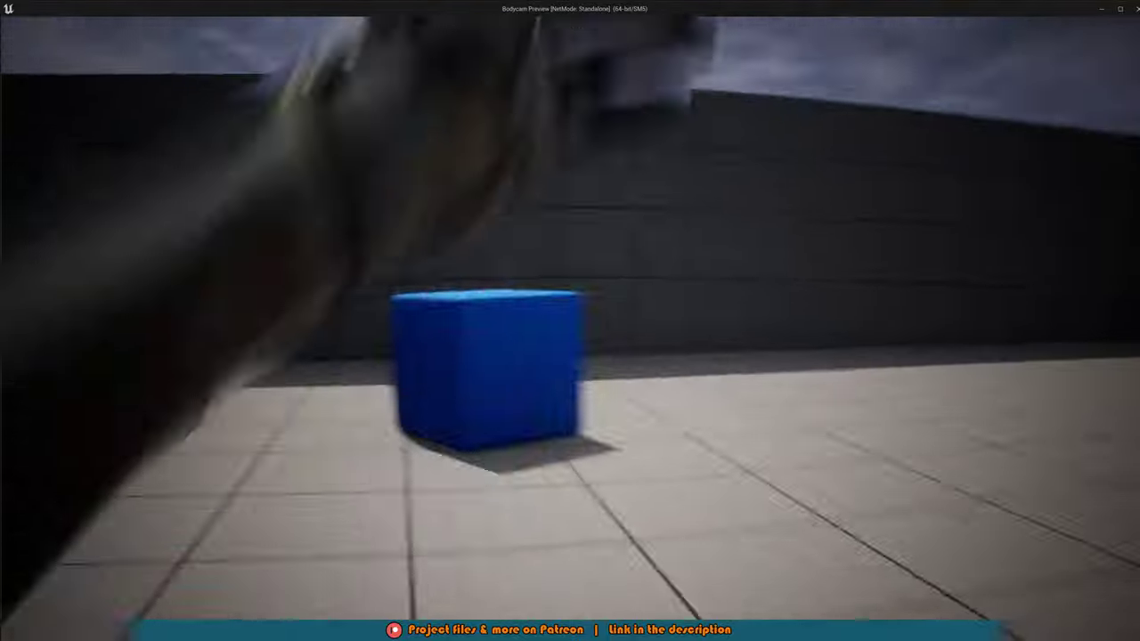
pyautogui.press('w')
pyautogui.press('s')
pyautogui.press('w')
pyautogui.press('w')
pyautogui.press('w')
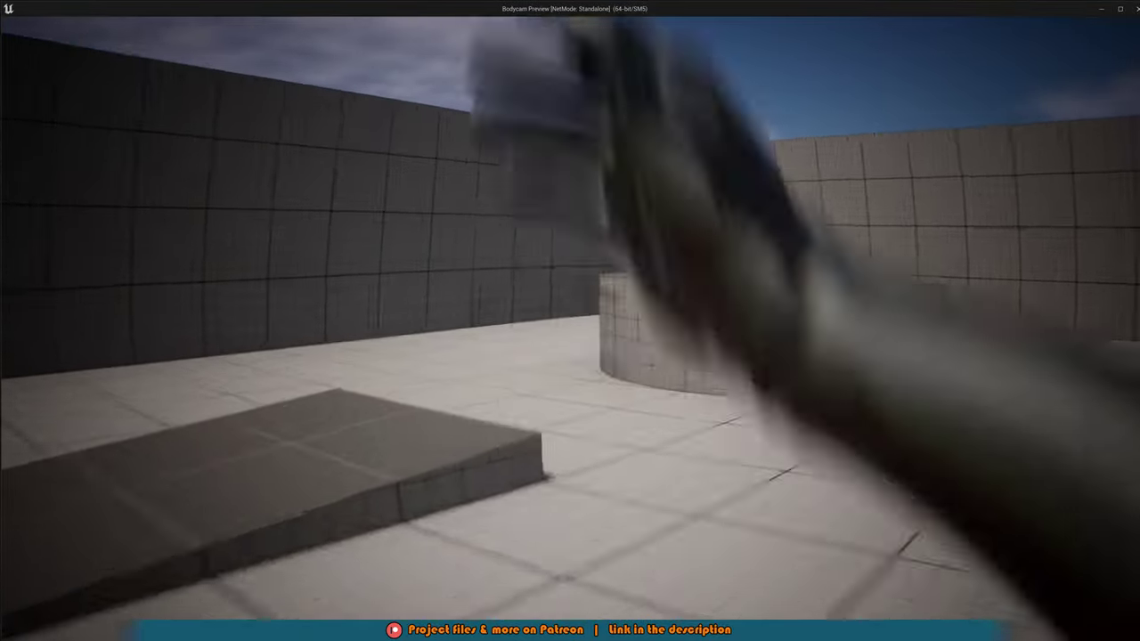
pyautogui.press('w')
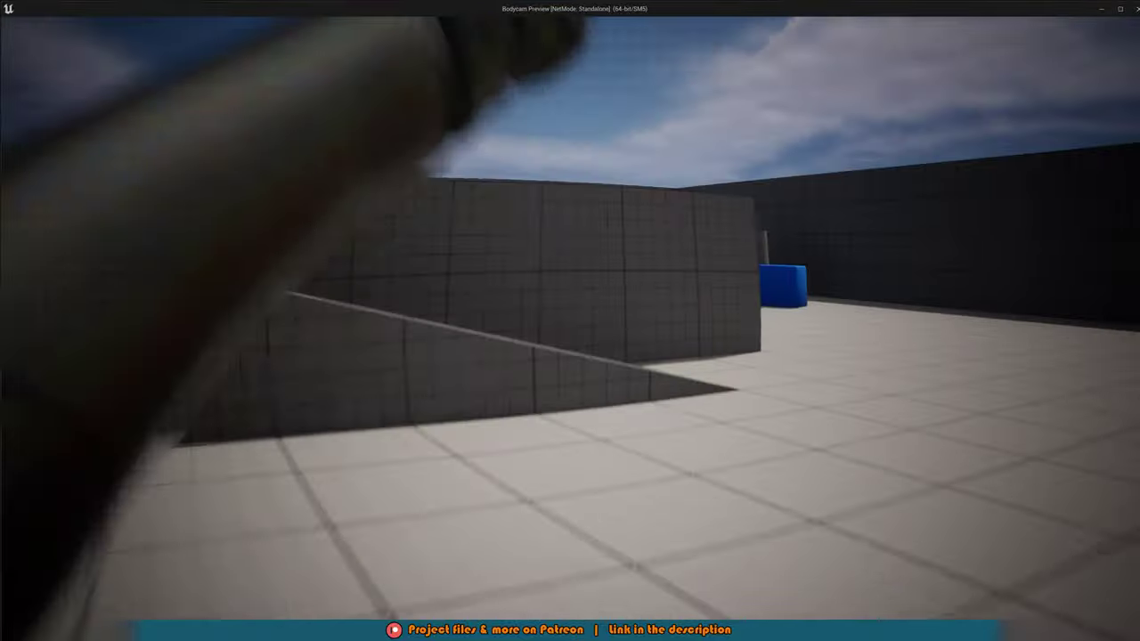
pyautogui.press('w')
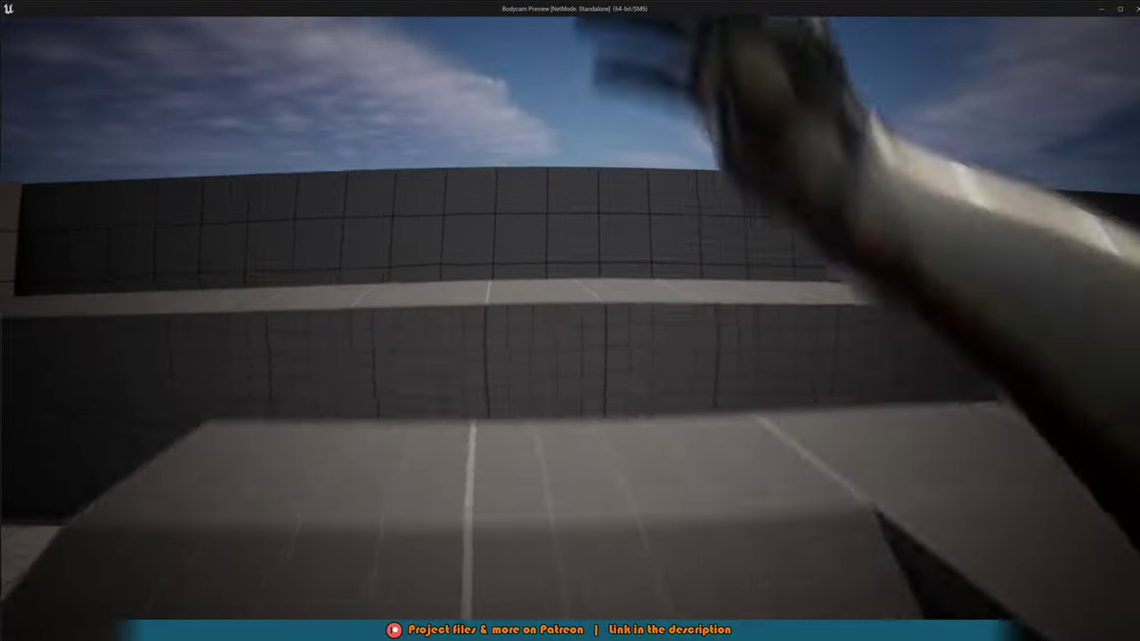
pyautogui.press('w')
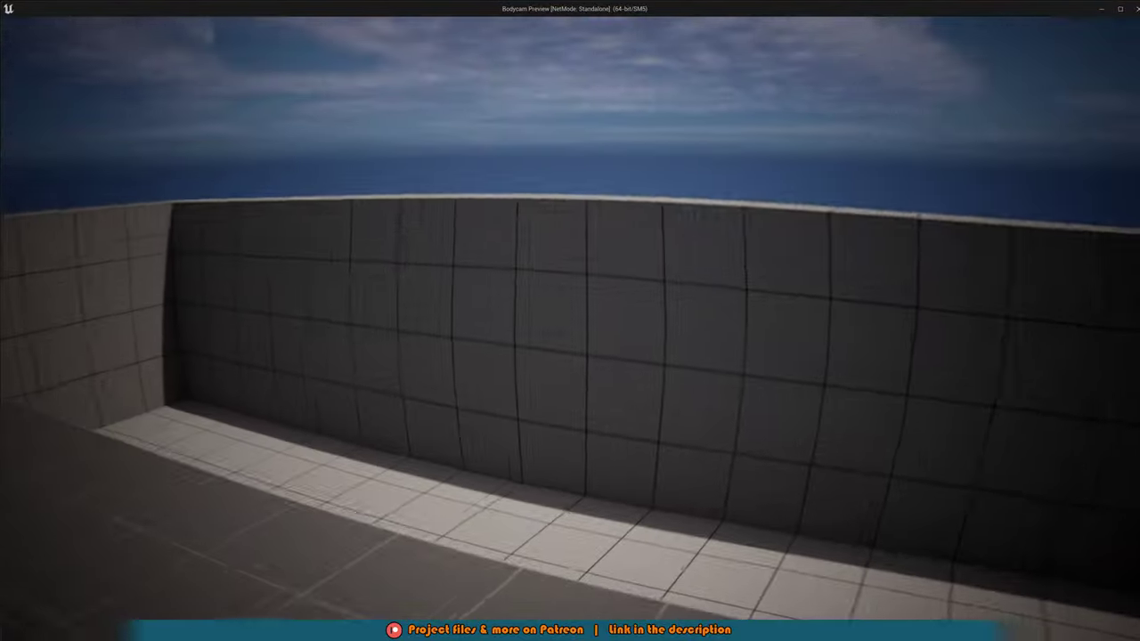